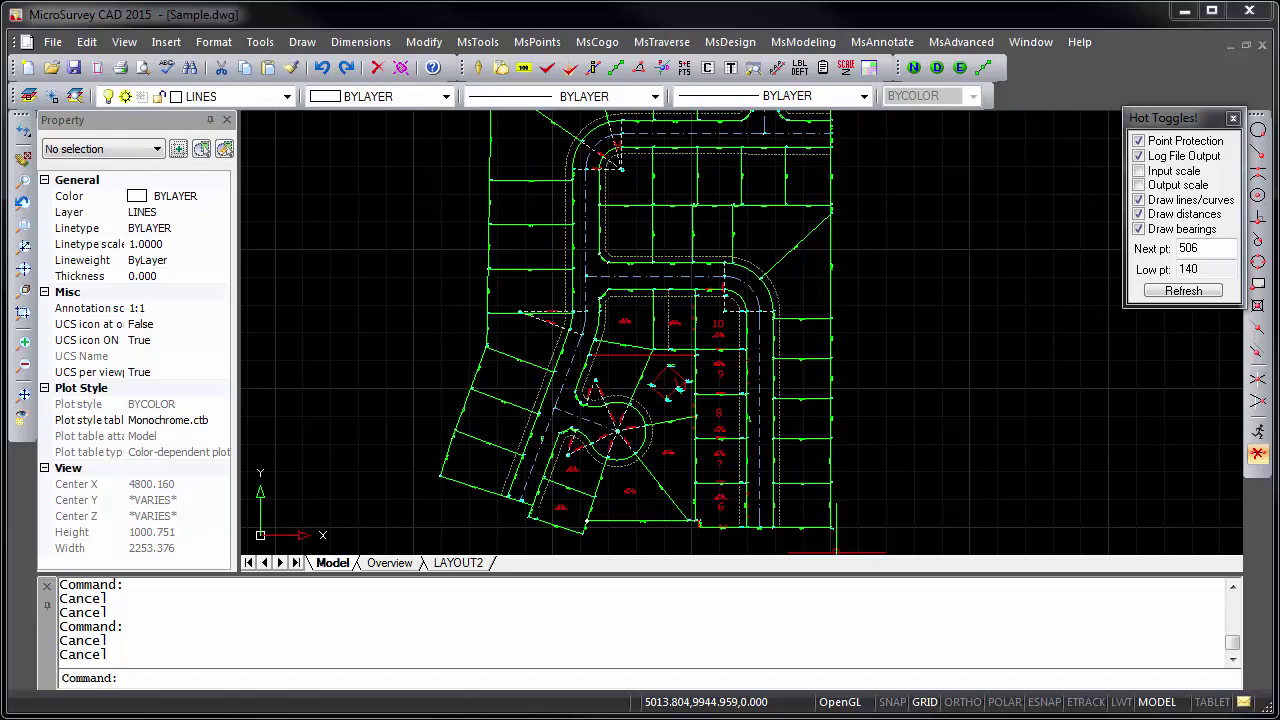
Keep the Office 2007 Black interface theme in the program options.
left_click(260, 42)
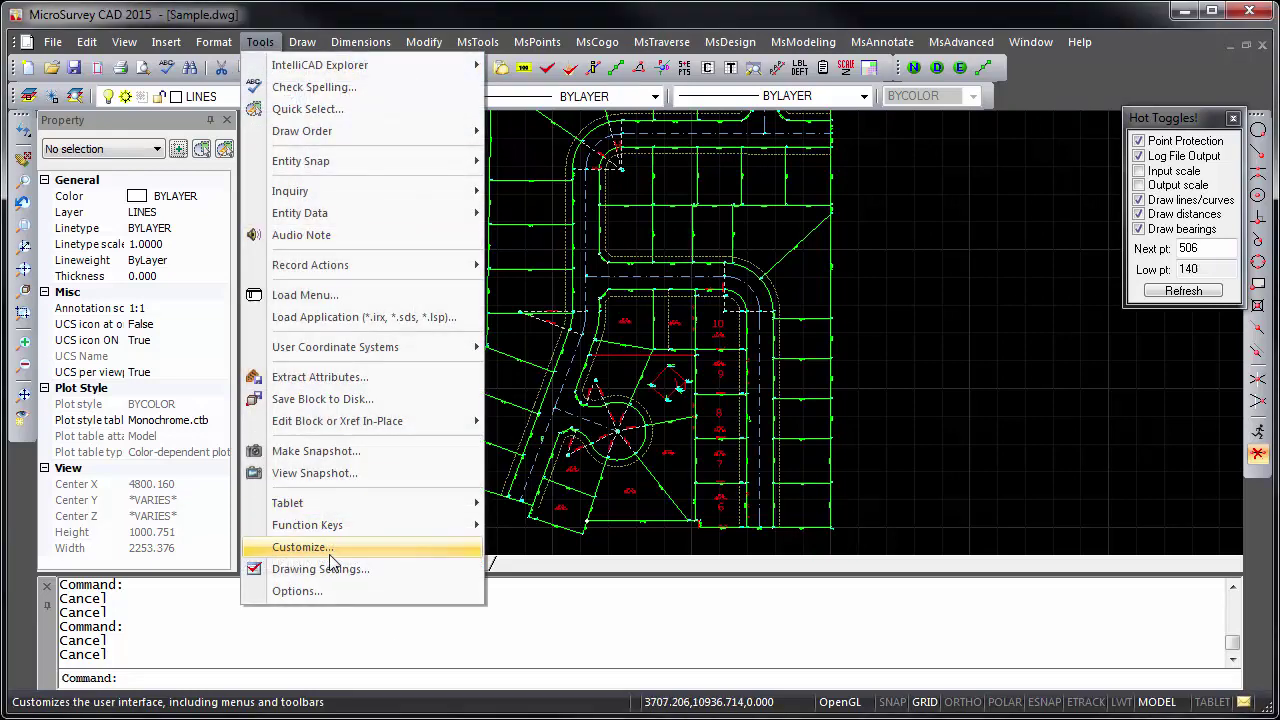
left_click(336, 587)
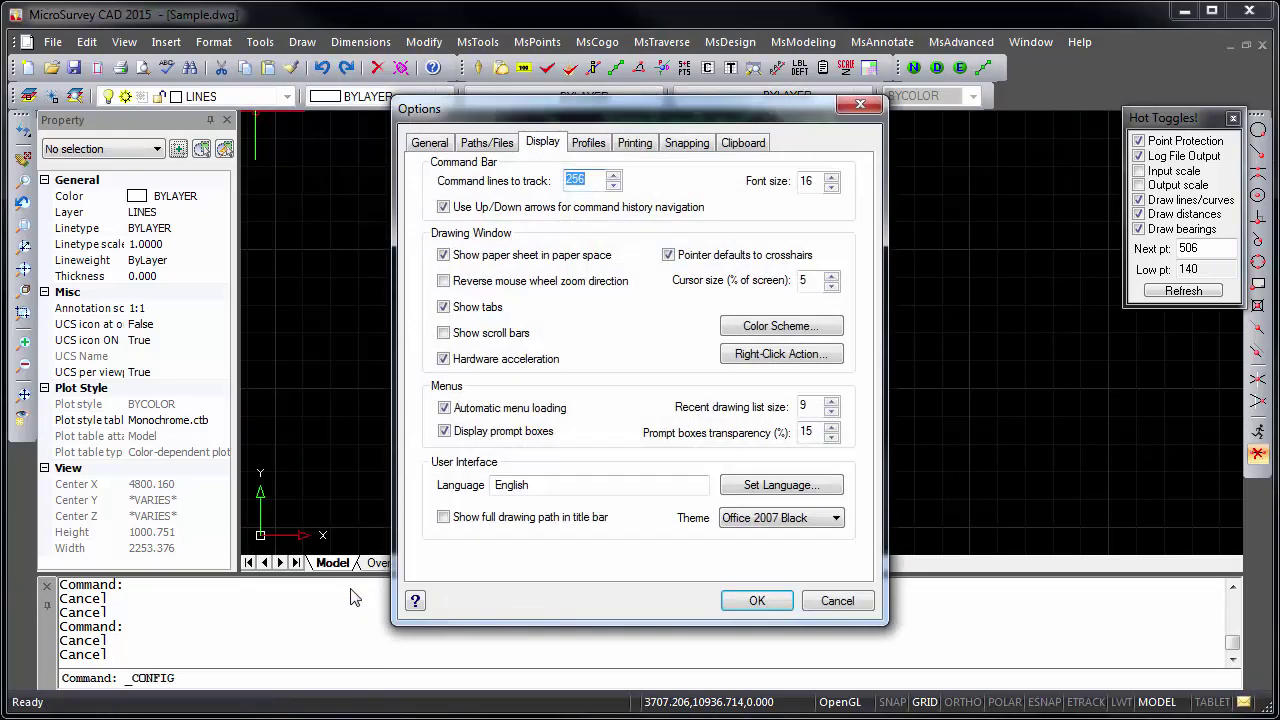
left_click(820, 527)
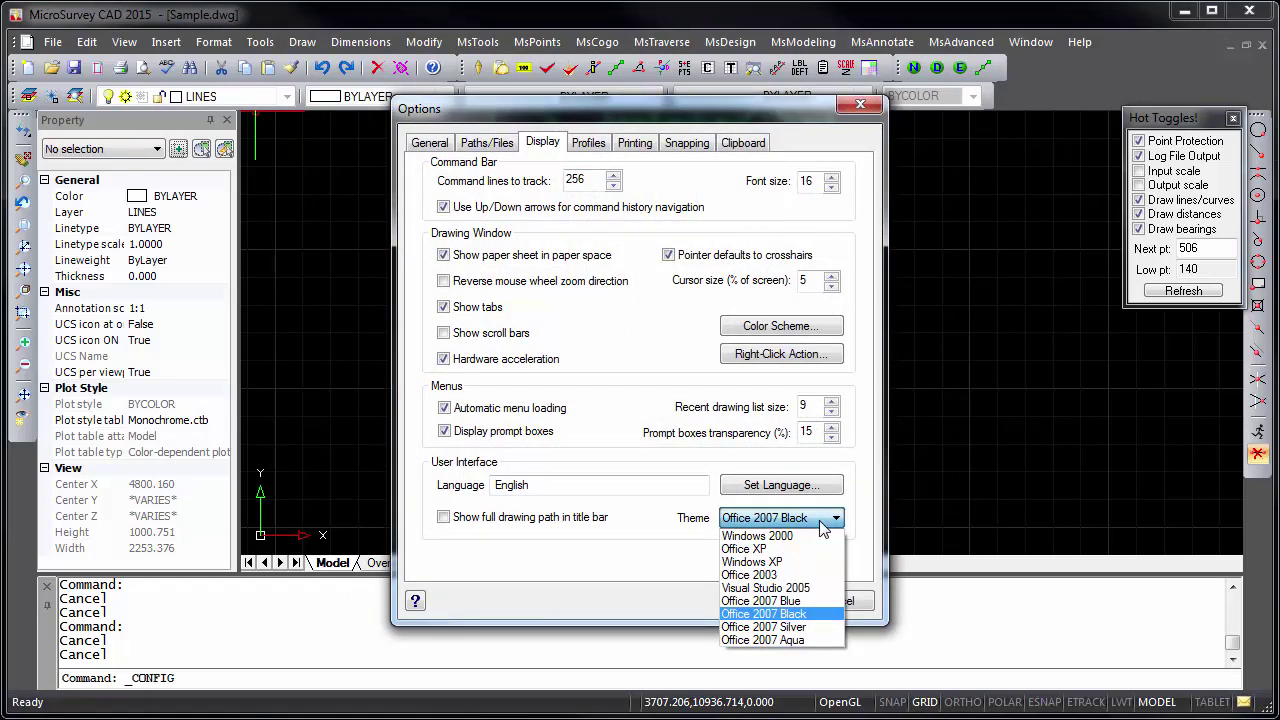
left_click(823, 528)
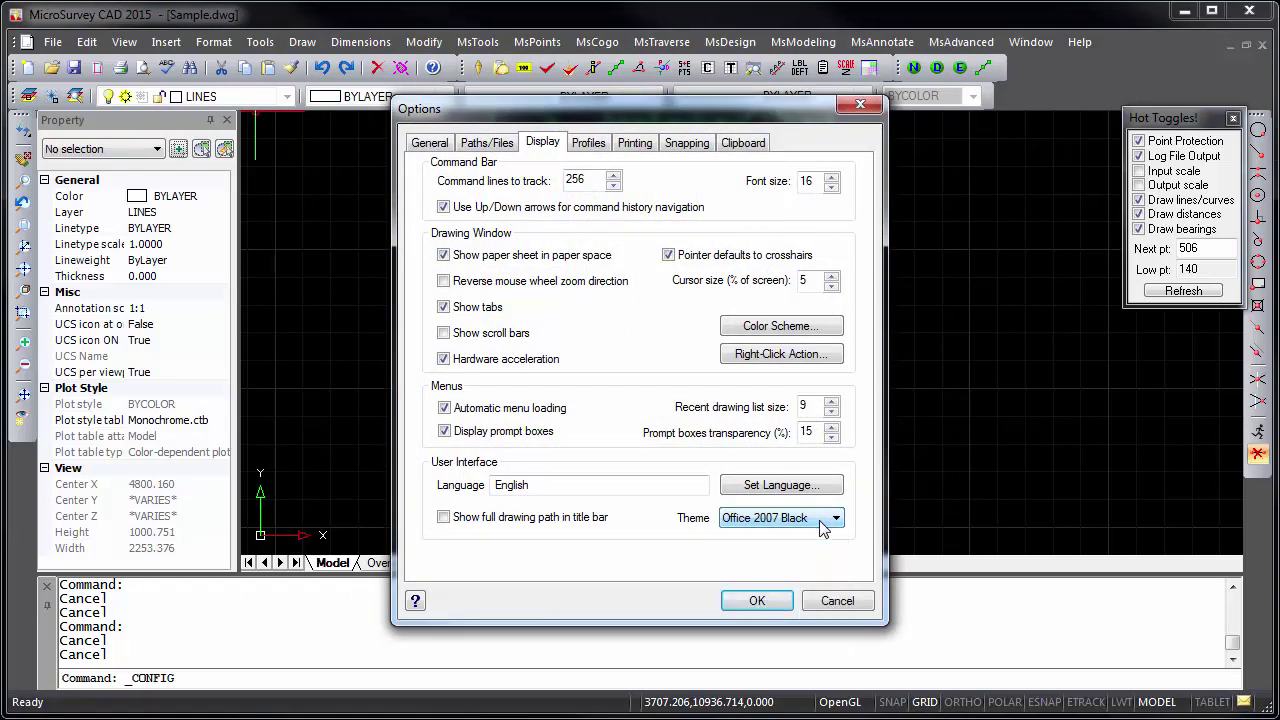
left_click(757, 601)
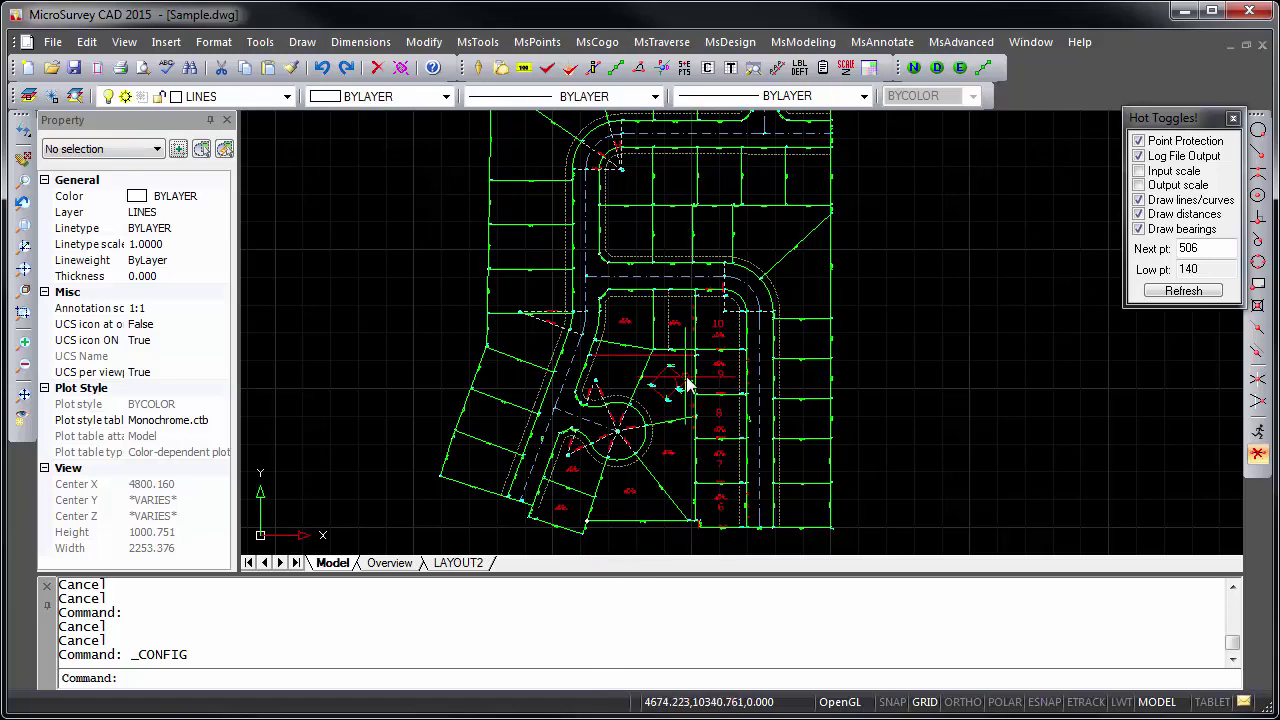
Open Drawing Settings from the GRID status-bar button, showing 0.500 grid spacing.
scroll(687, 385, "up", 2)
scroll(687, 385, "up", 5)
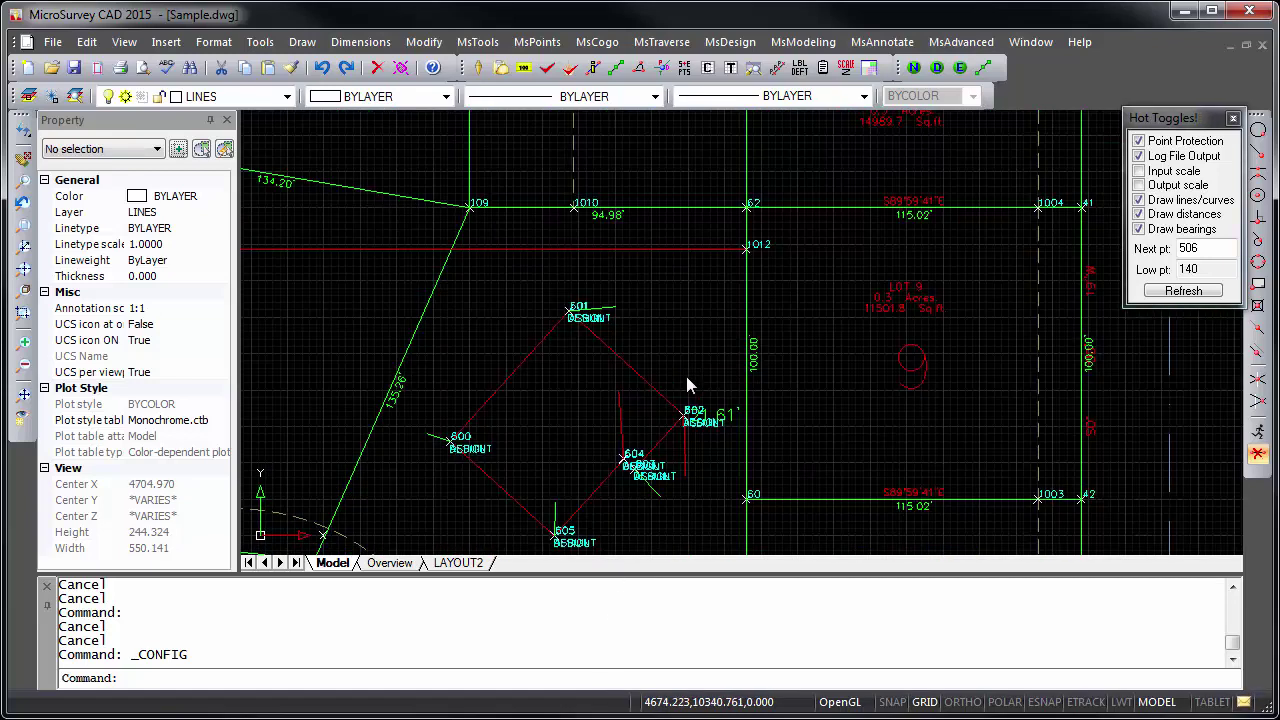
scroll(687, 385, "up", 4)
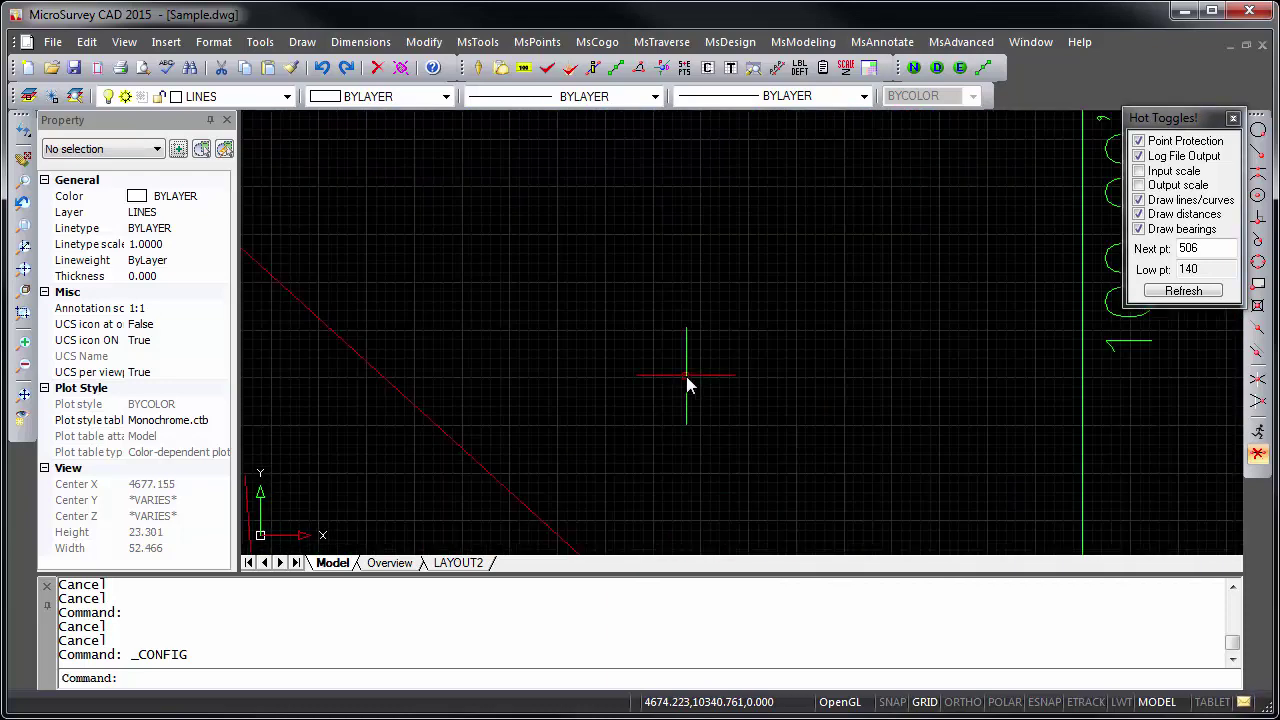
scroll(687, 385, "down", 6)
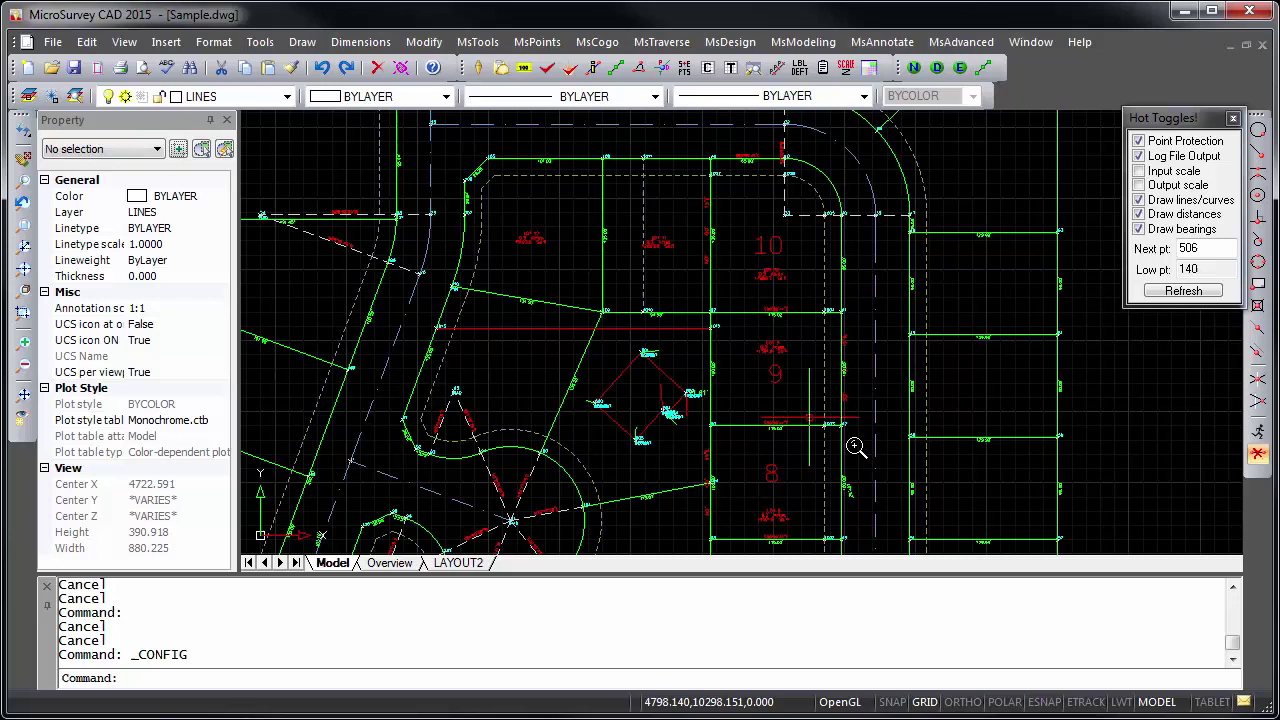
right_click(927, 708)
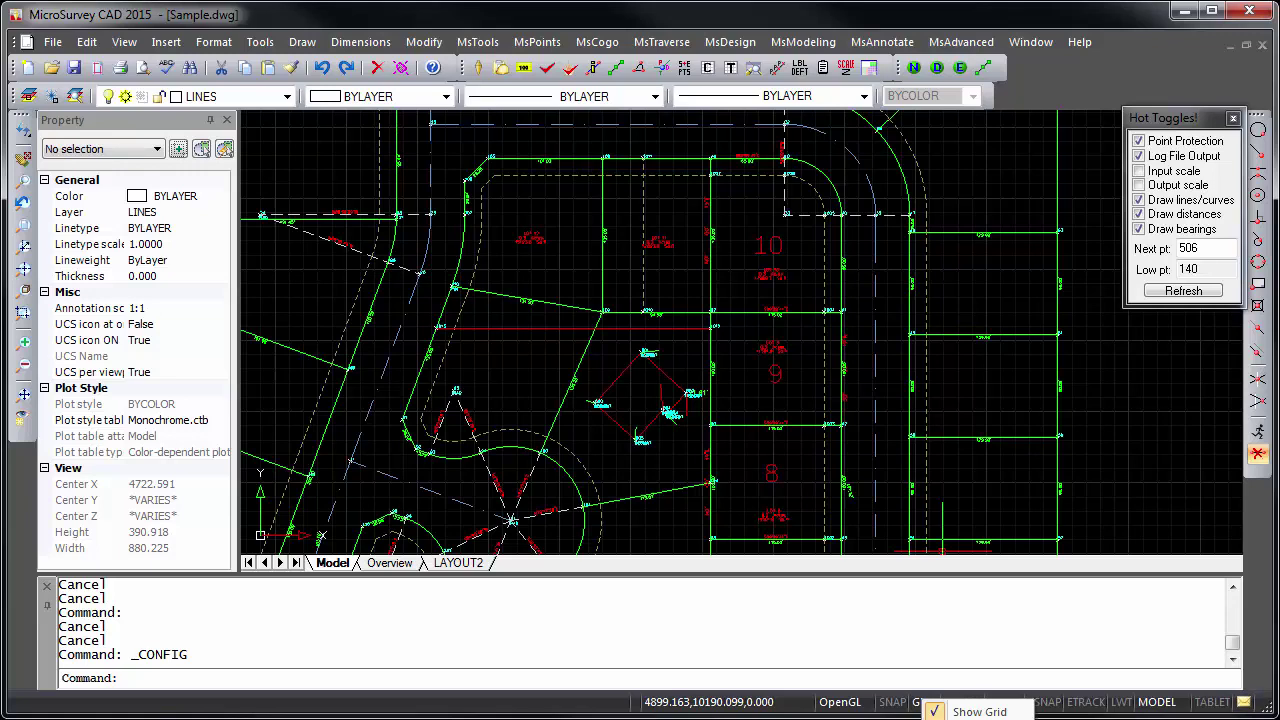
left_click(975, 716)
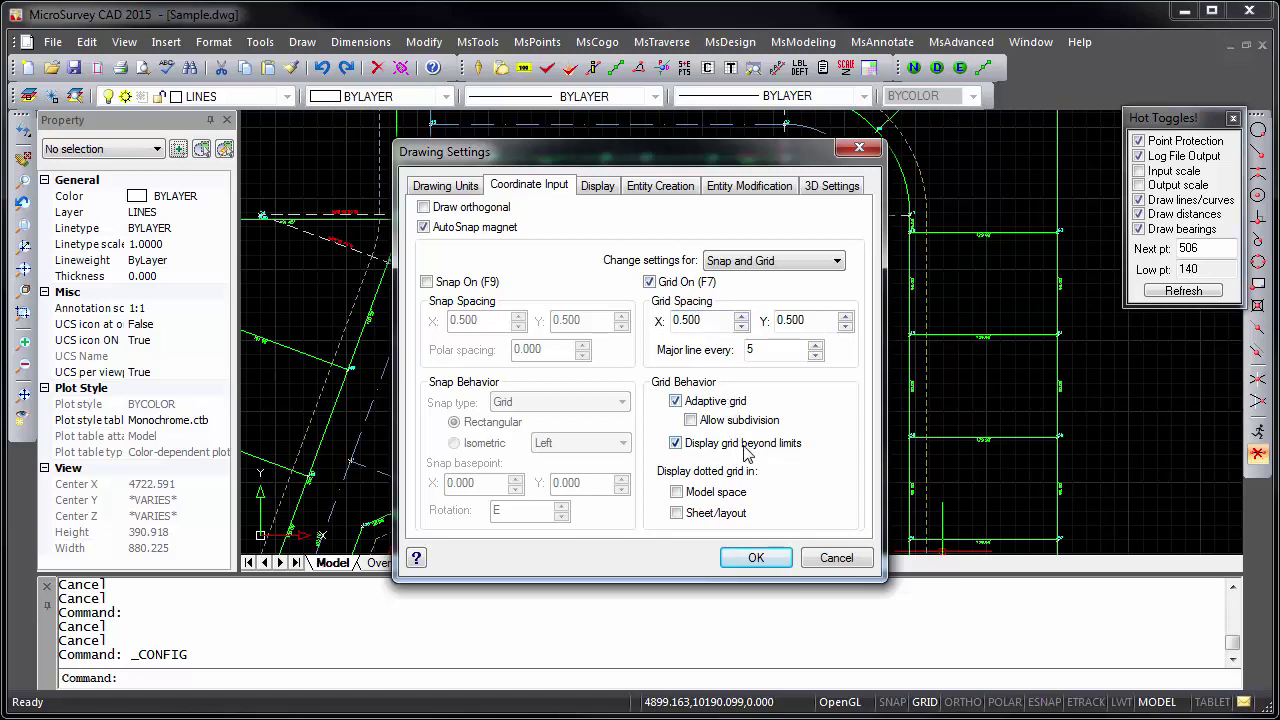
Close Drawing Settings and open the layer explorer via Format > Explore Layers.
left_click(756, 558)
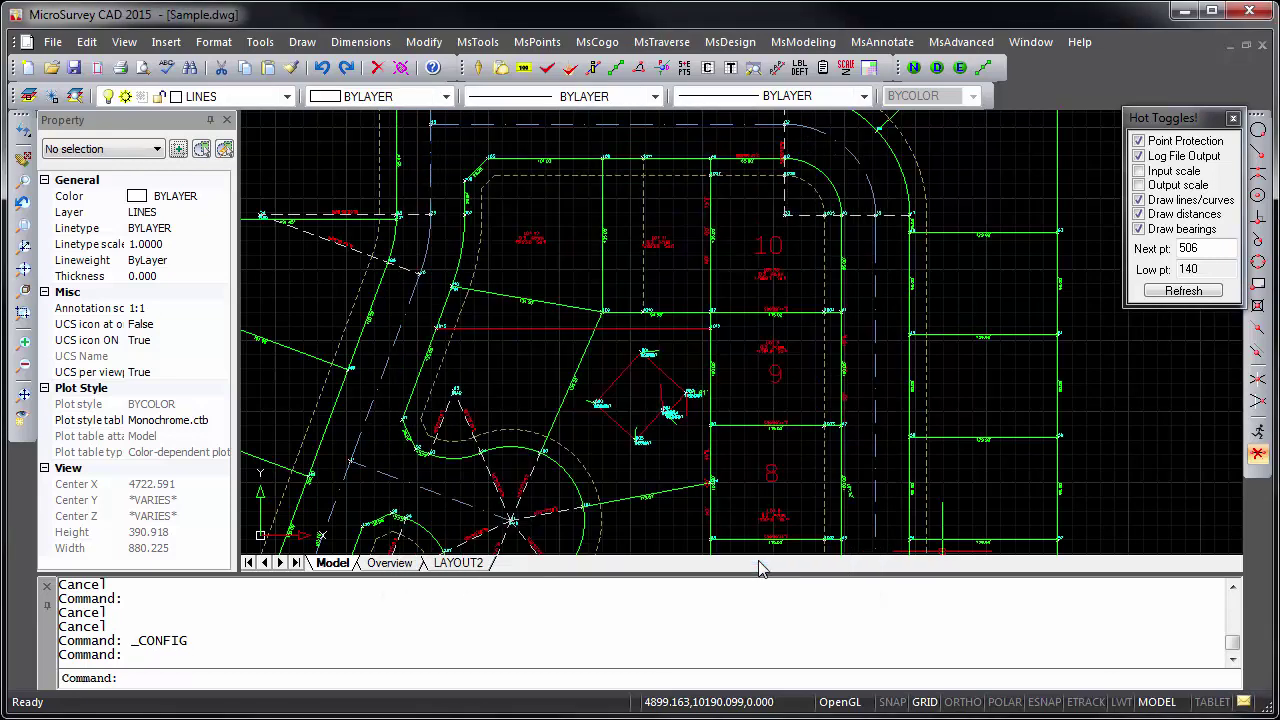
left_click(215, 43)
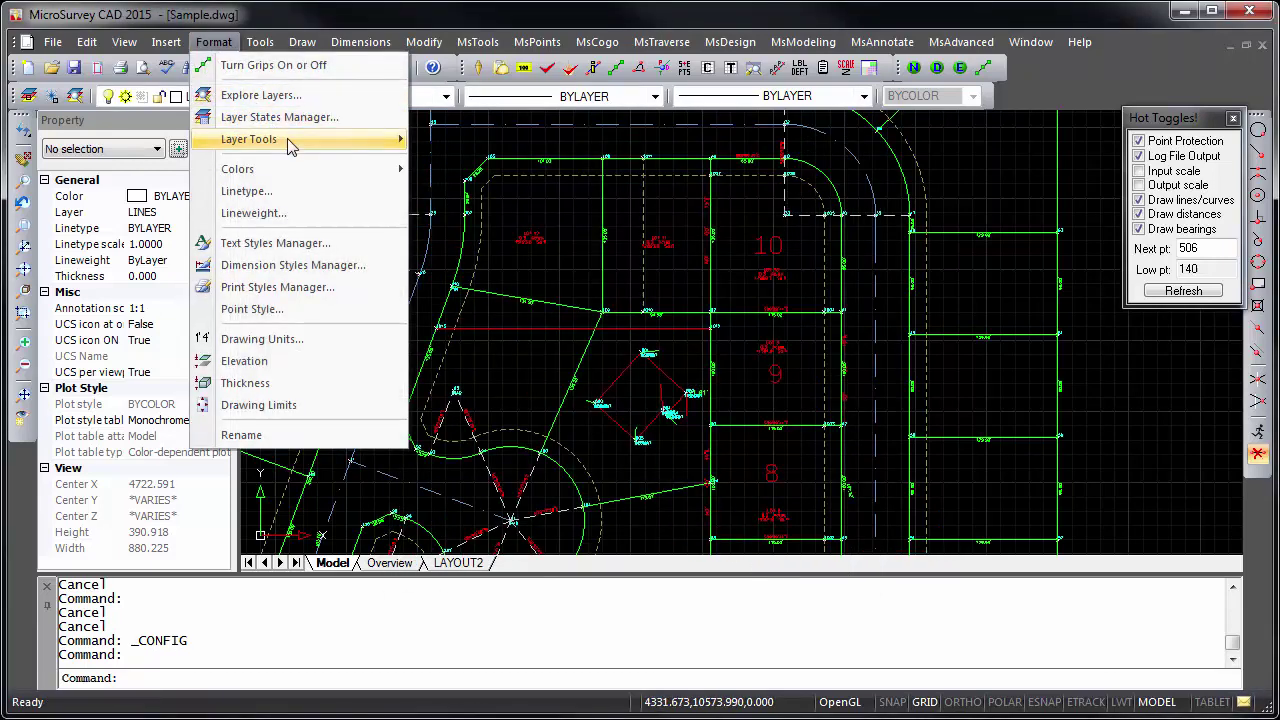
mouse_move(287, 139)
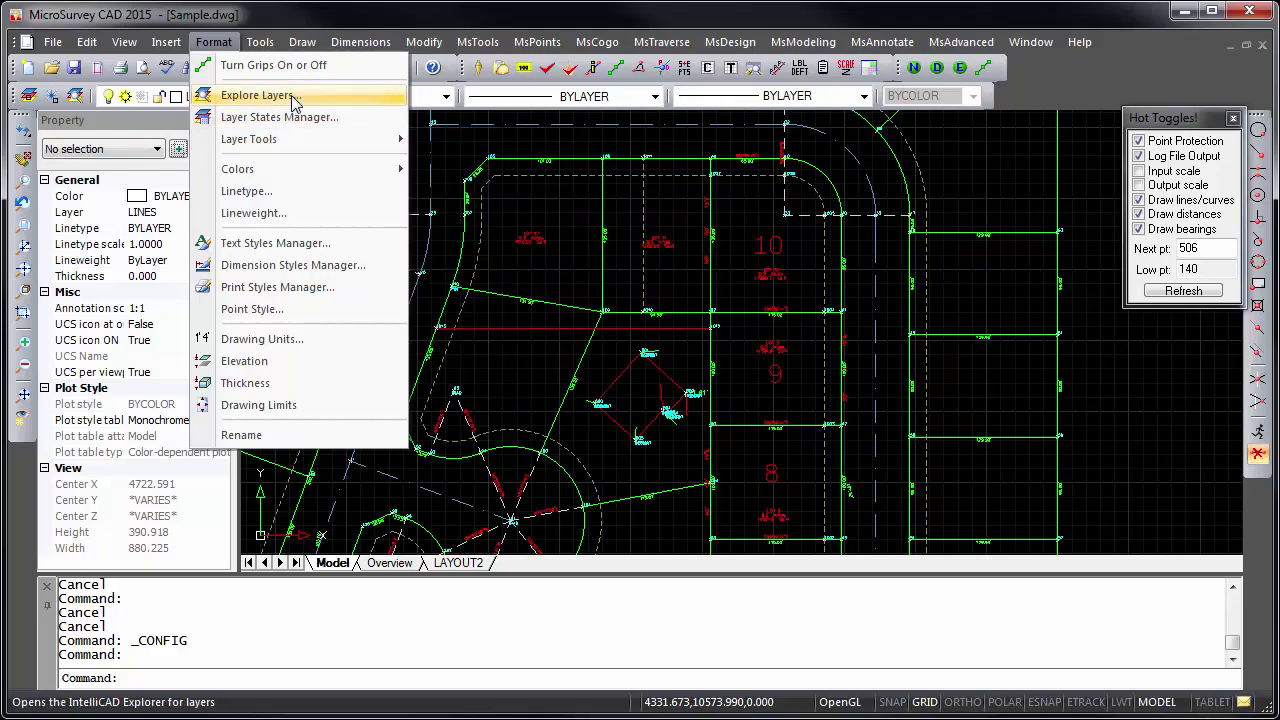
left_click(295, 101)
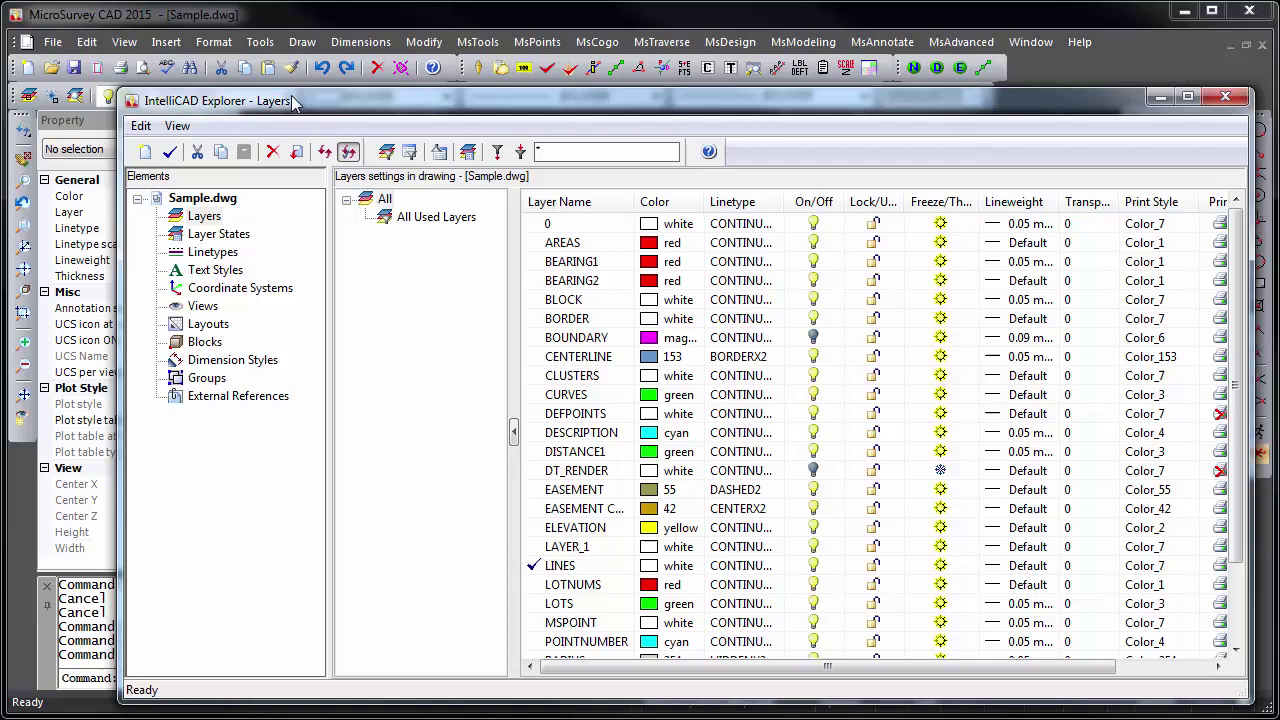
View All Used Layers, toggle Invert Filter on and off, then show the All filter.
left_click(425, 220)
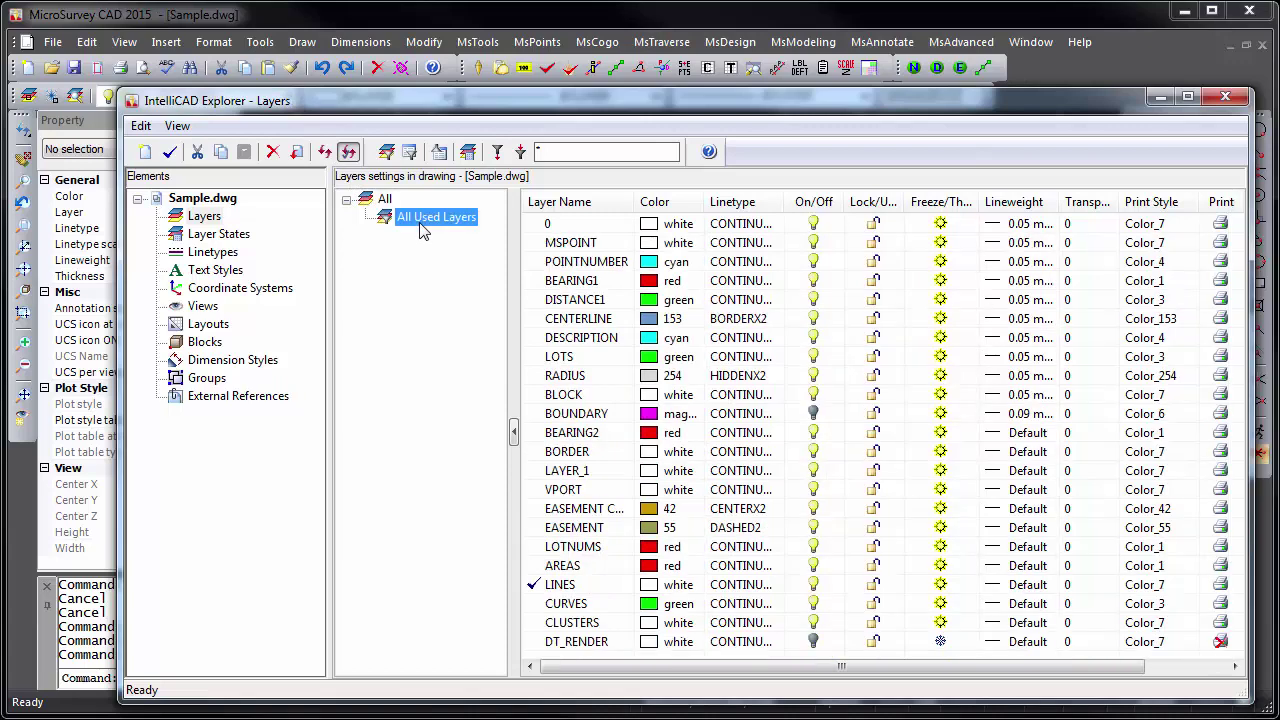
left_click(439, 152)
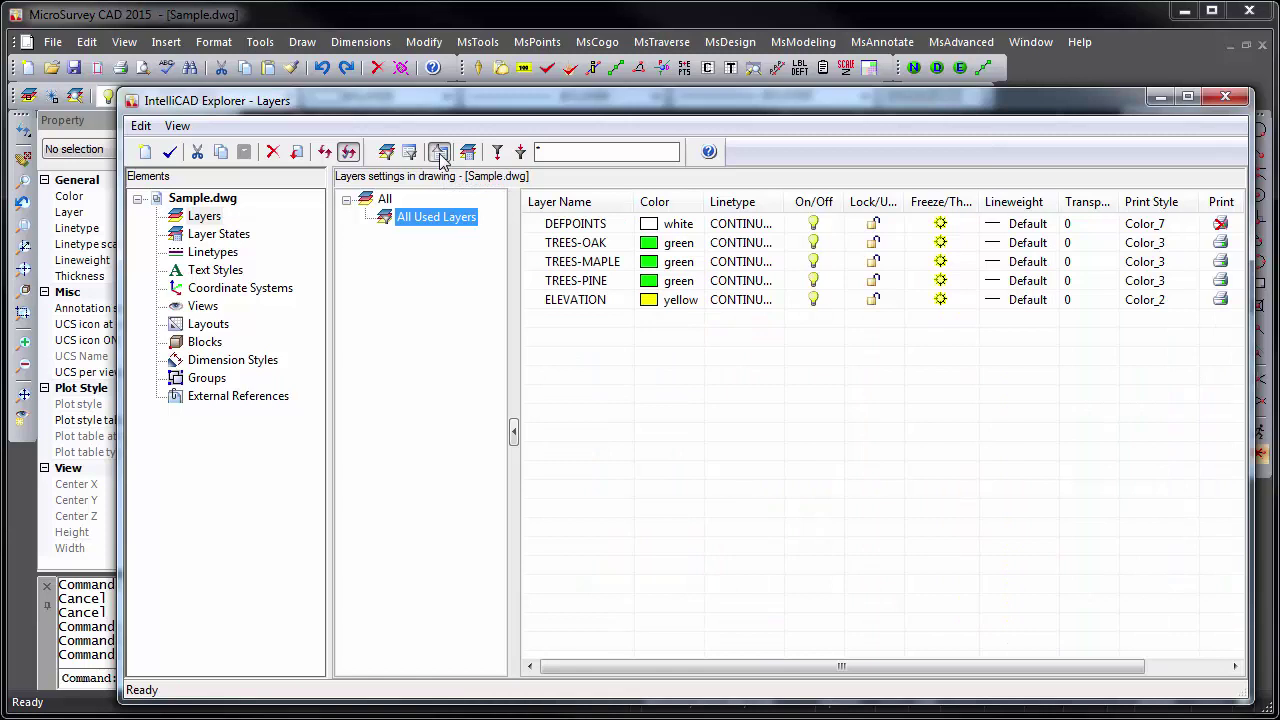
left_click(440, 155)
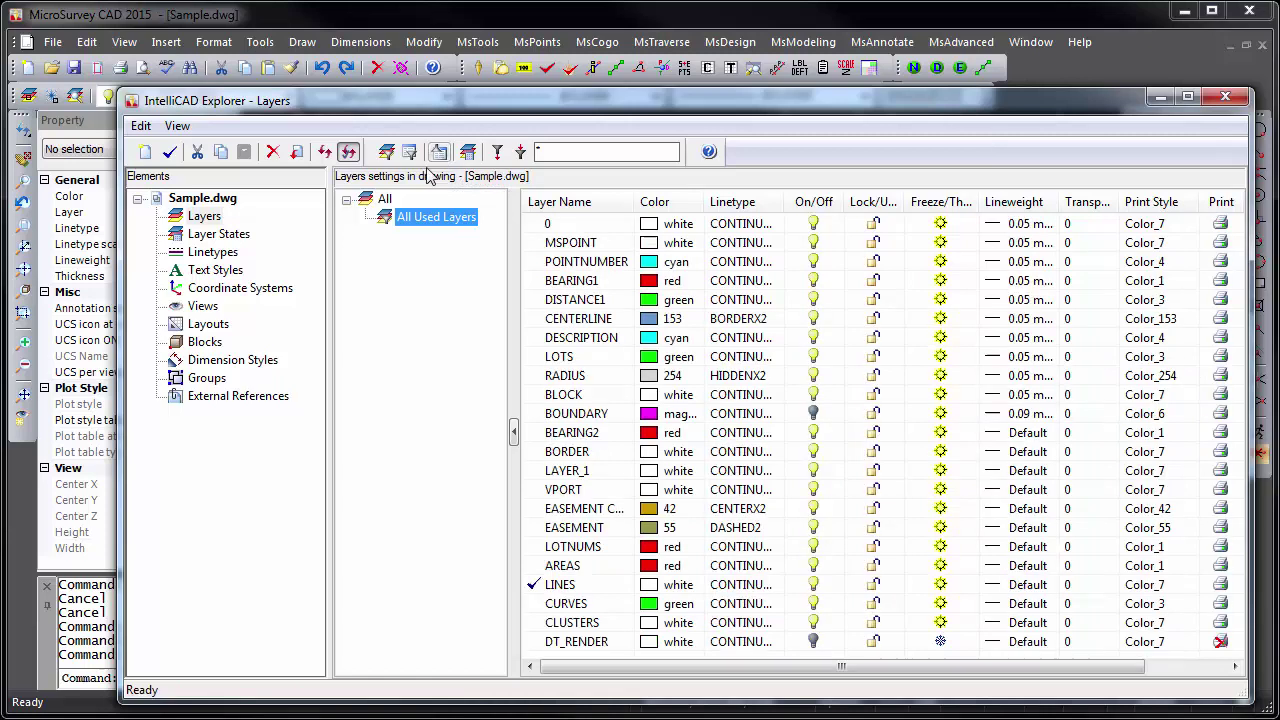
left_click(385, 200)
Create a group filter holding MSPOINT, POINTNUMBER, DESCRIPTION and ELEVATION.
right_click(386, 204)
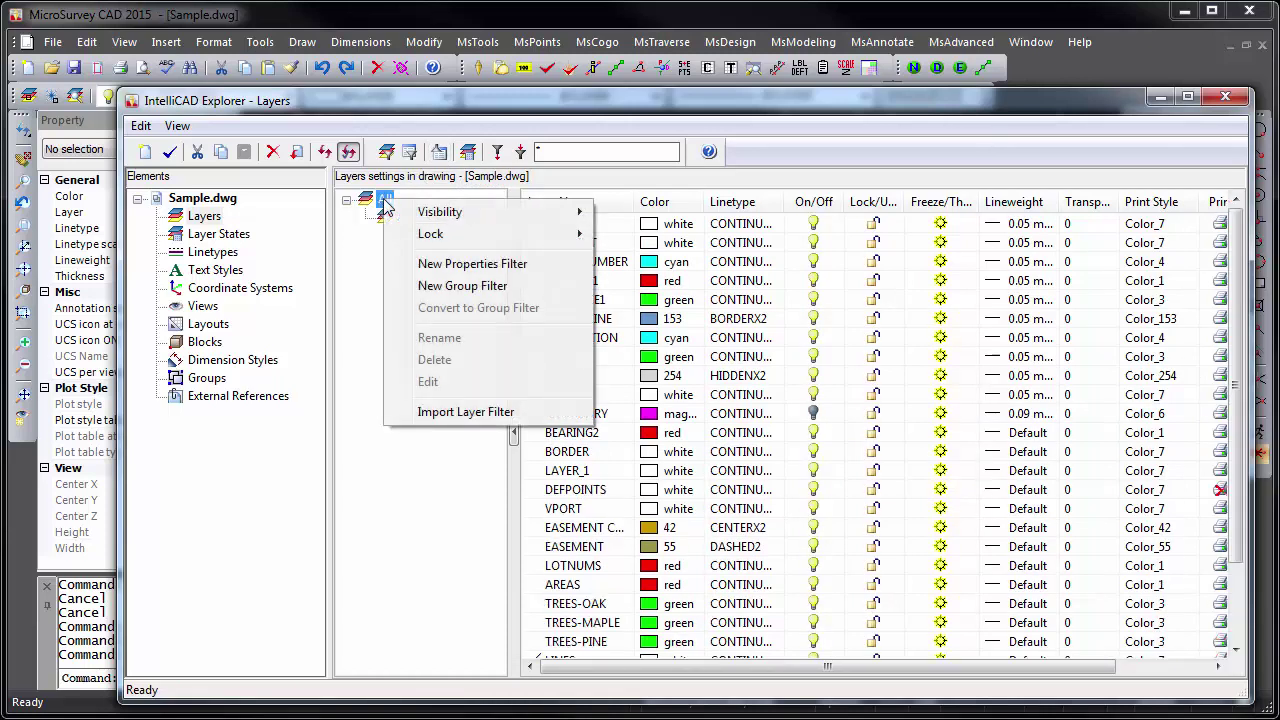
left_click(462, 286)
double_click(443, 240)
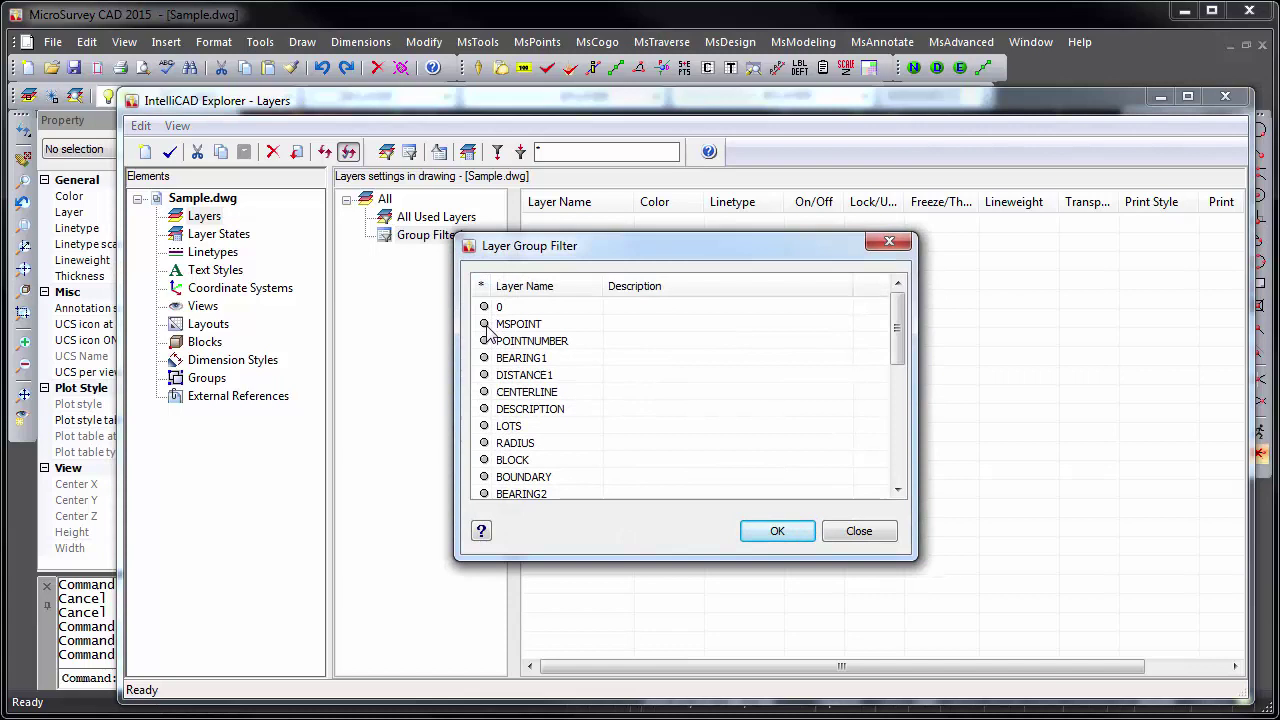
left_click(484, 325)
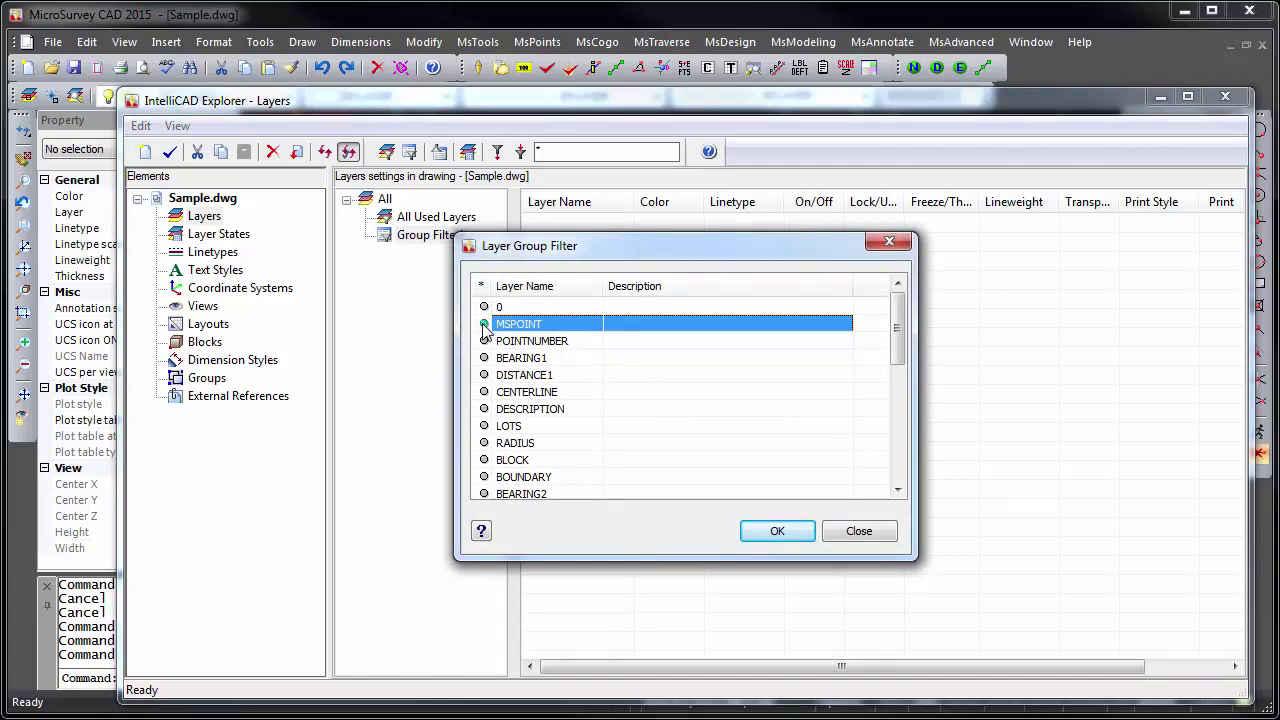
left_click(484, 341)
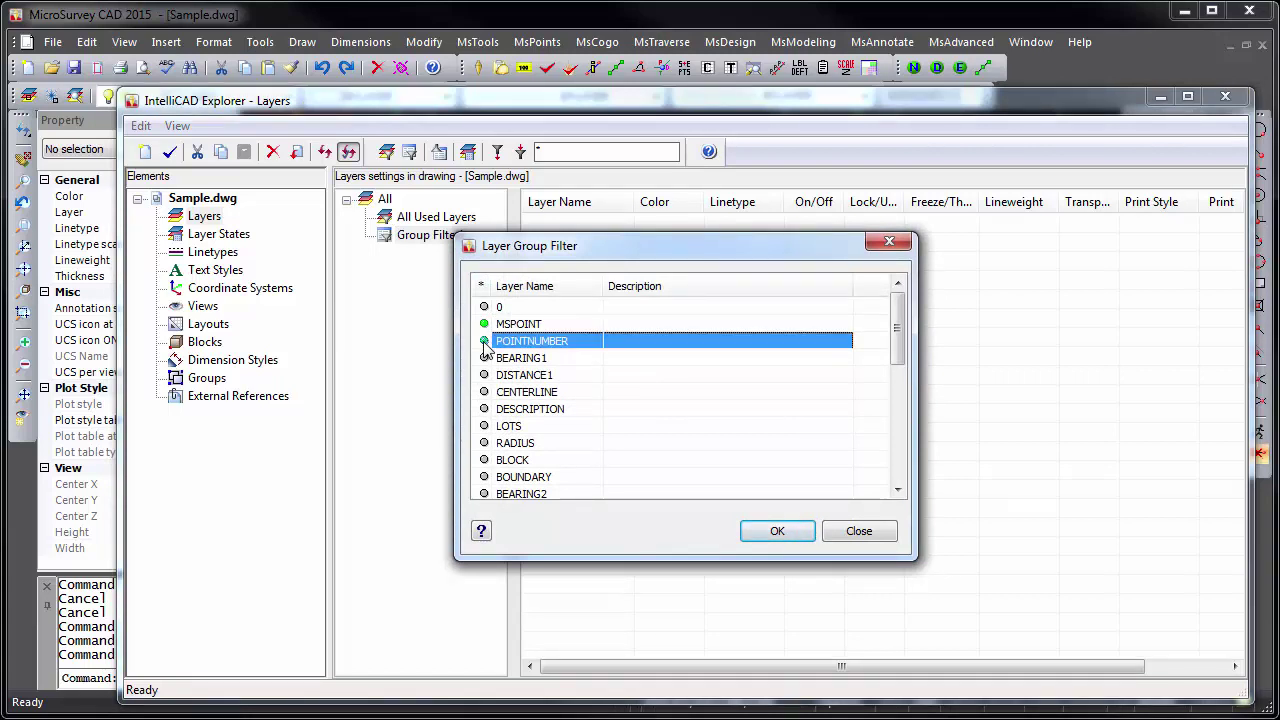
left_click(484, 409)
scroll(484, 440, "down", 6)
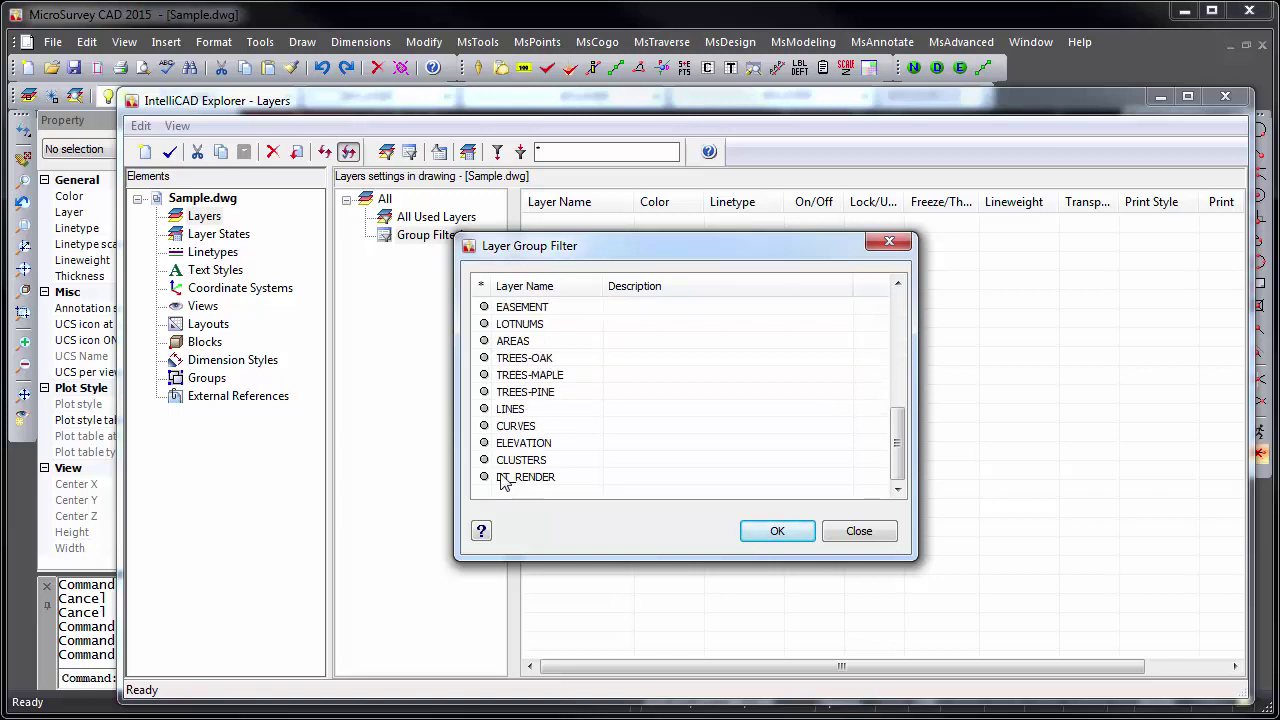
left_click(484, 443)
left_click(795, 537)
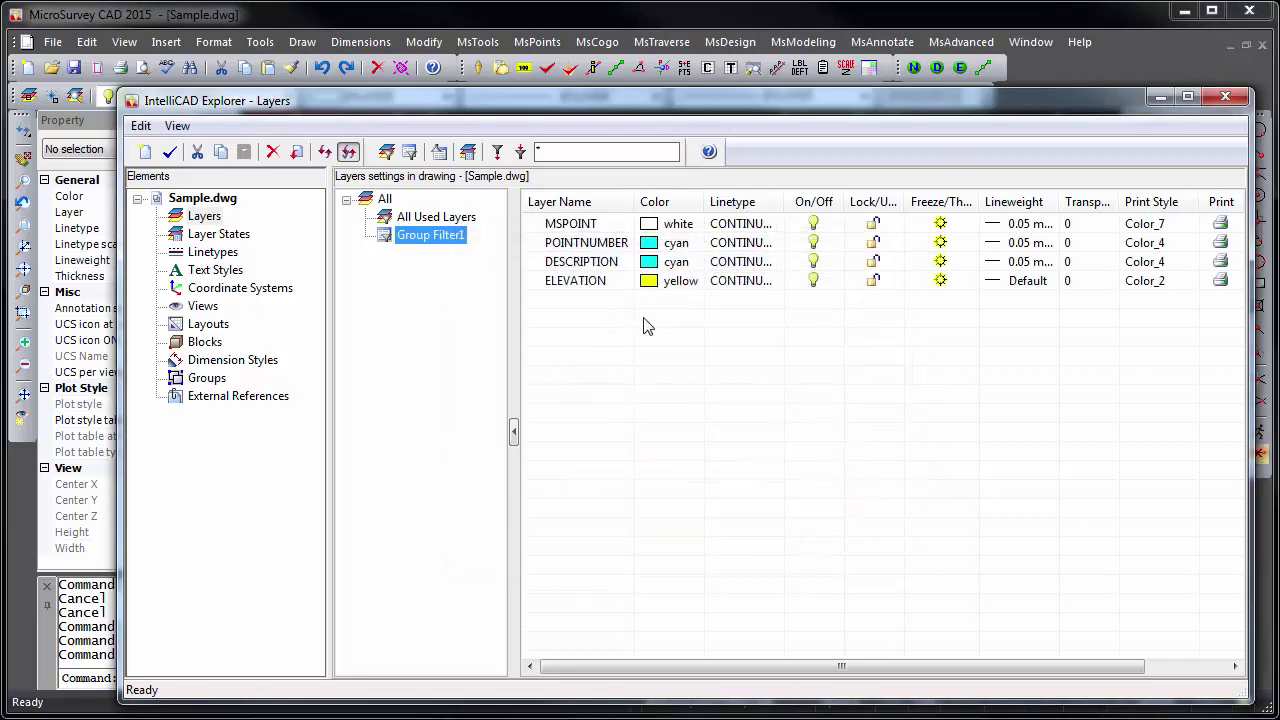
Toggle the invert filter, then rename Group Filter1 to 'Point Layers'.
left_click(441, 152)
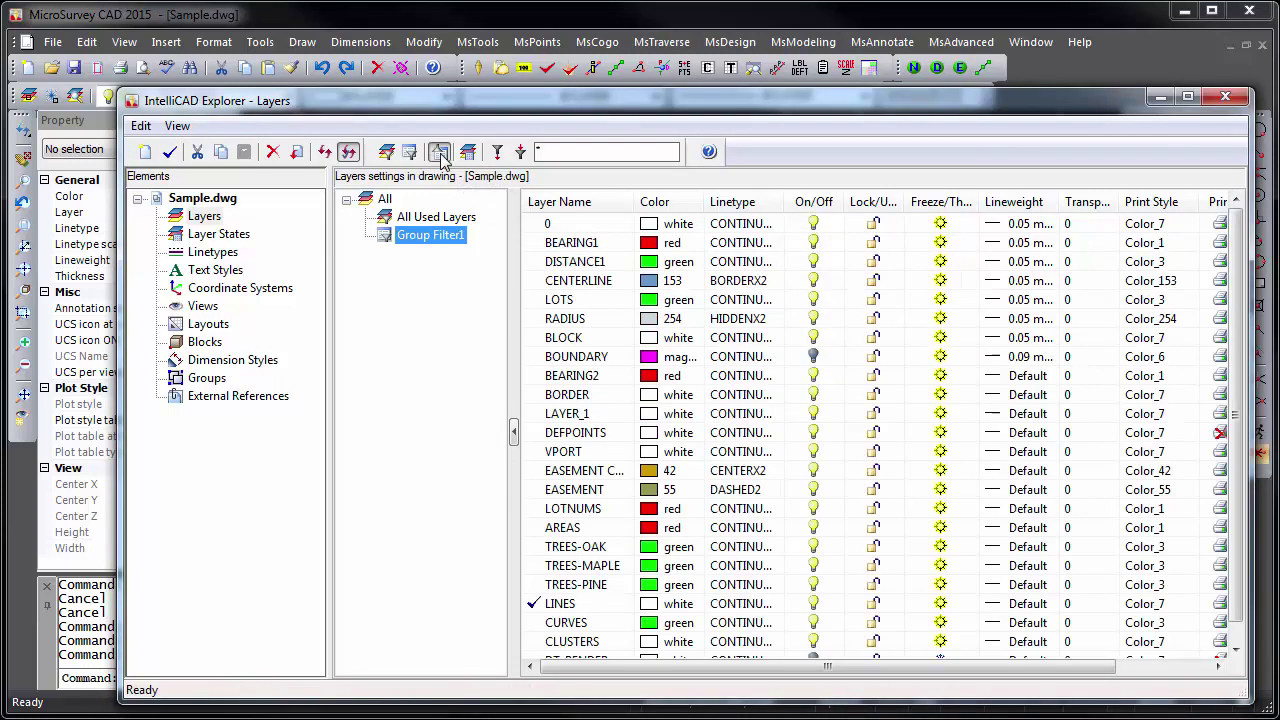
left_click(441, 152)
left_click(418, 236)
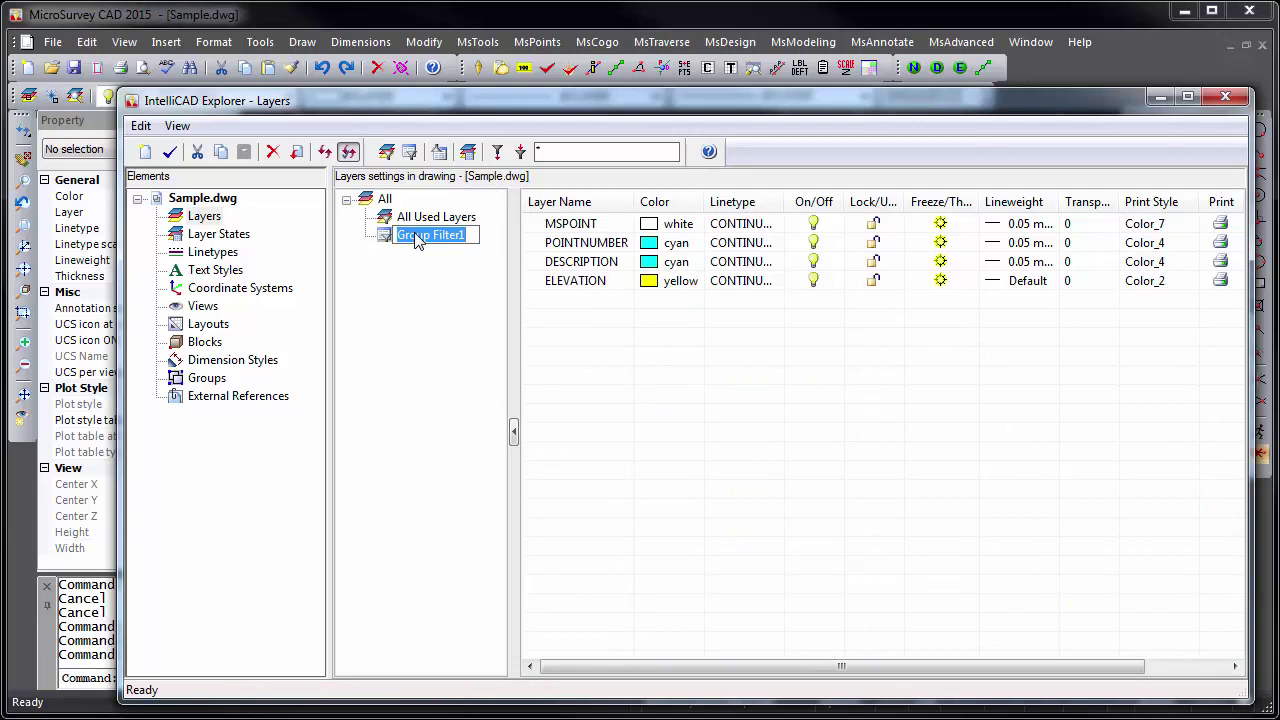
type("Point Layuer")
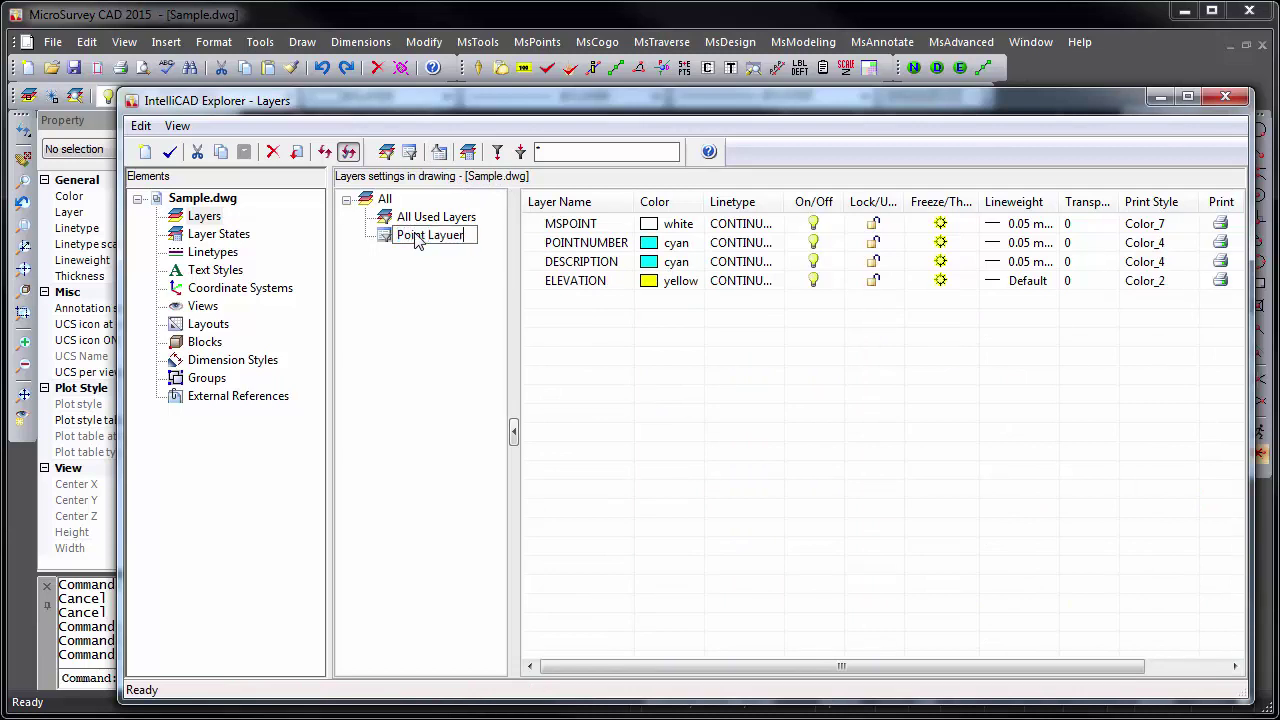
key("BackSpace")
key("BackSpace")
key("BackSpace")
type("ers")
key("Return")
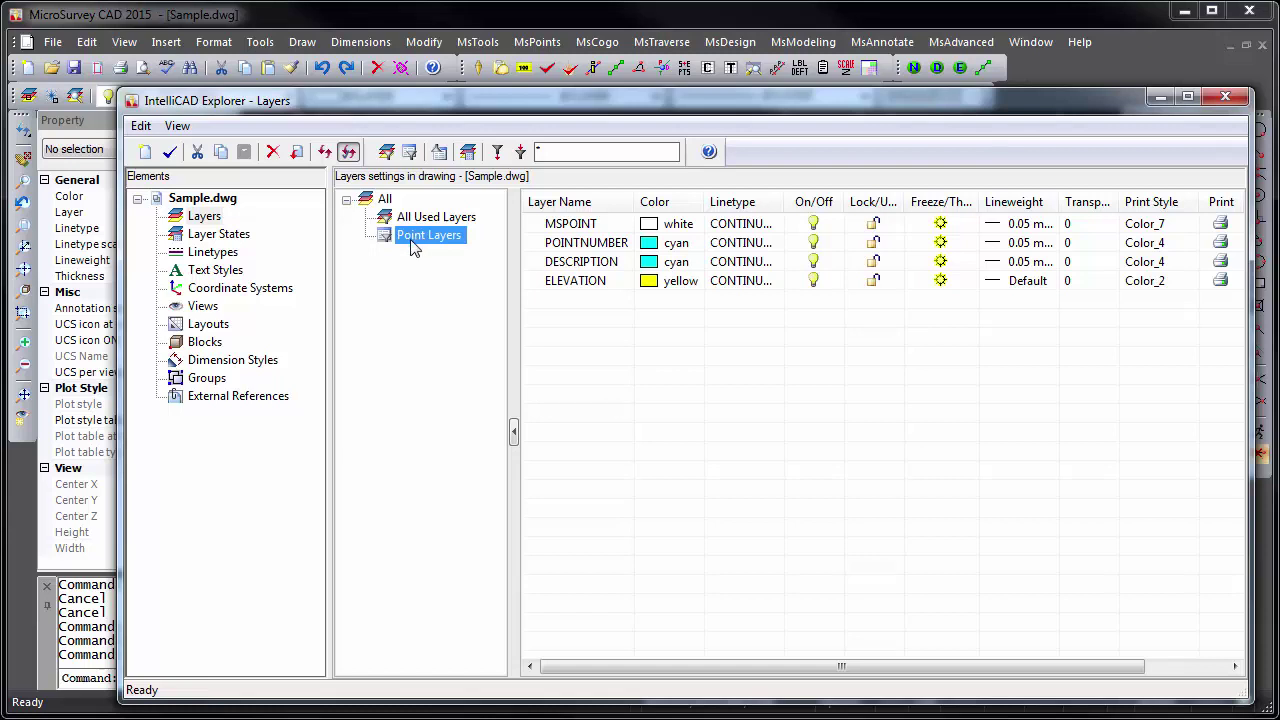
Create a new group filter named 'Annotation Layers'.
right_click(384, 198)
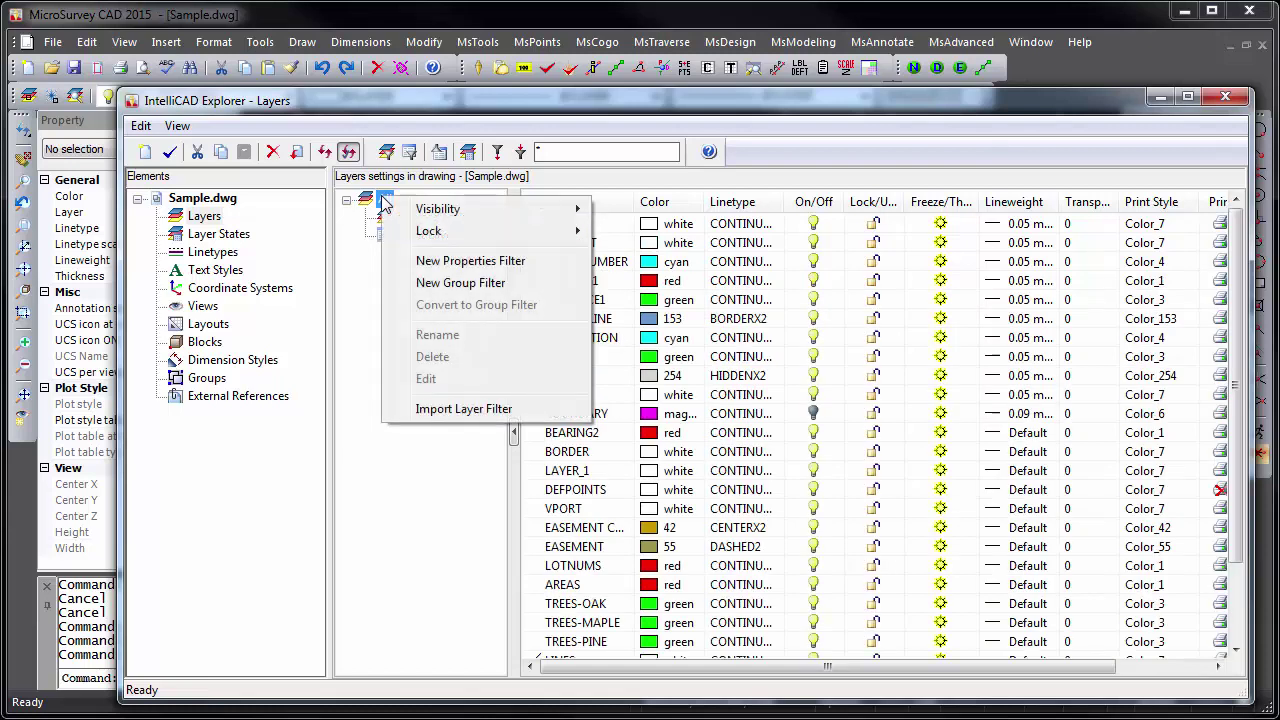
left_click(463, 284)
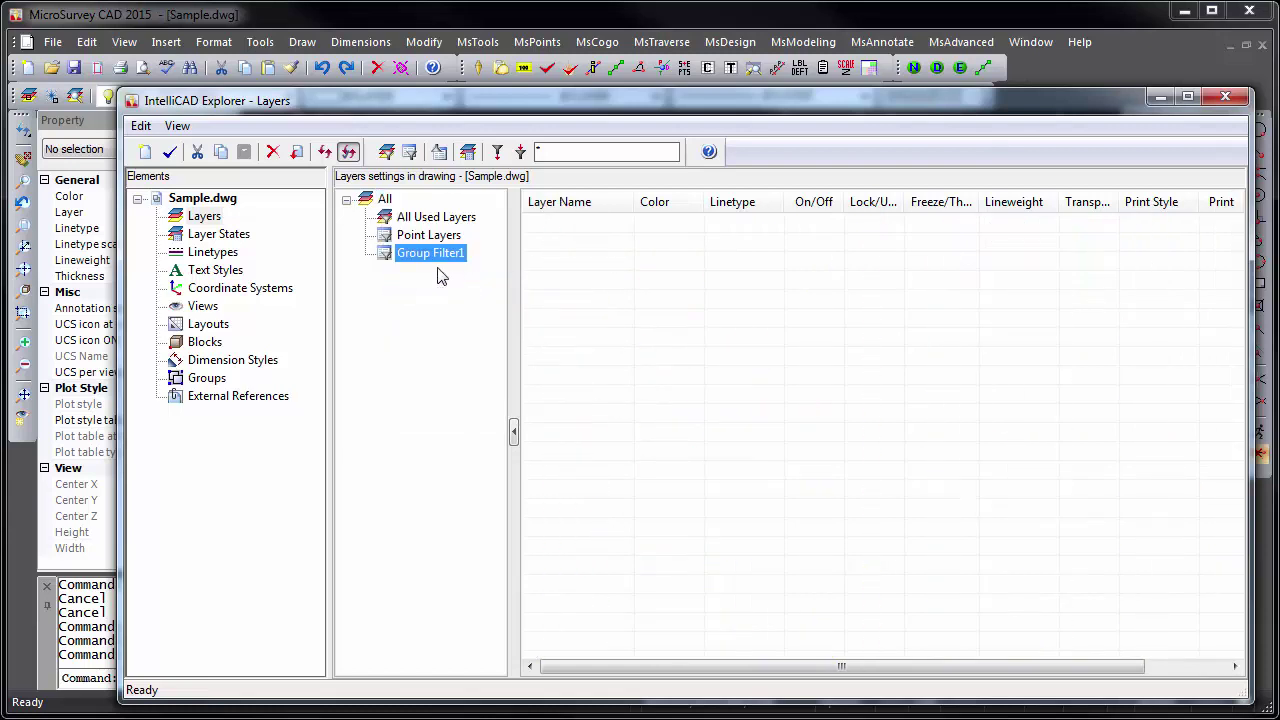
type("Annotation Layers")
key("Return")
Add POINTNUMBER, BEARING1, DISTANCE1, DESCRIPTION and ELEVATION to Annotation Layers, then show All.
double_click(436, 254)
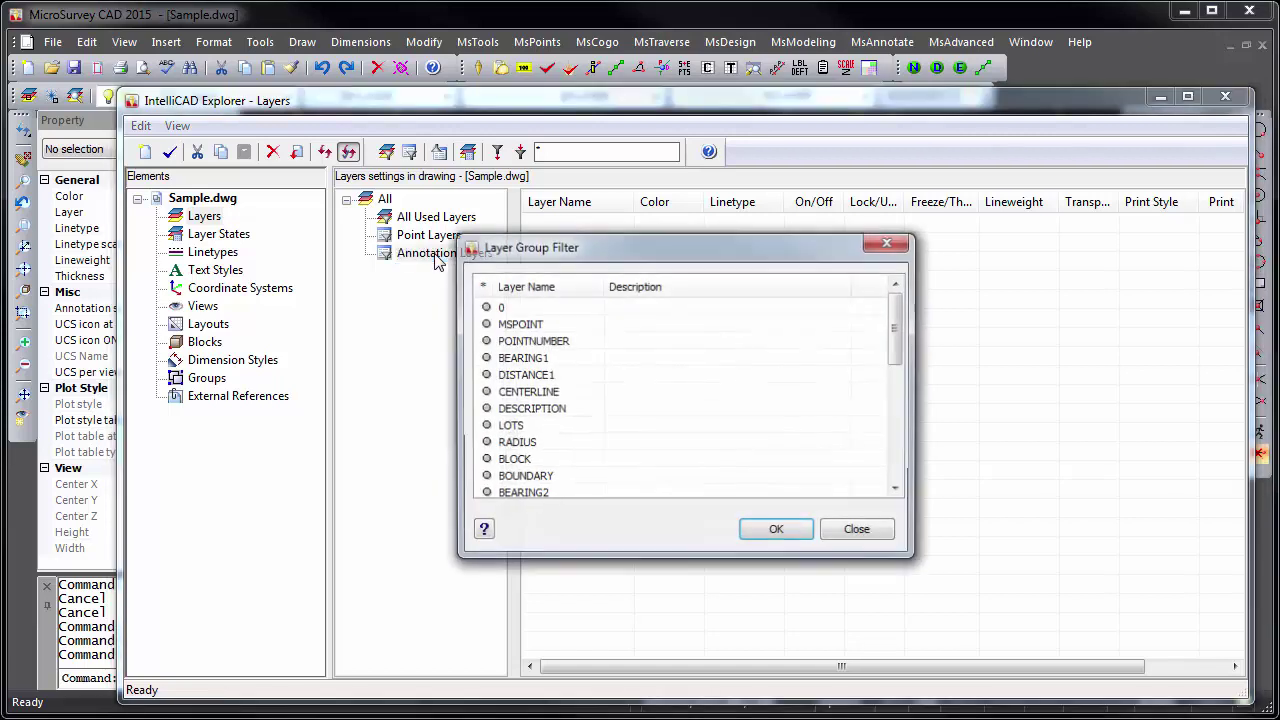
left_click(485, 341)
left_click(485, 358)
left_click(484, 375)
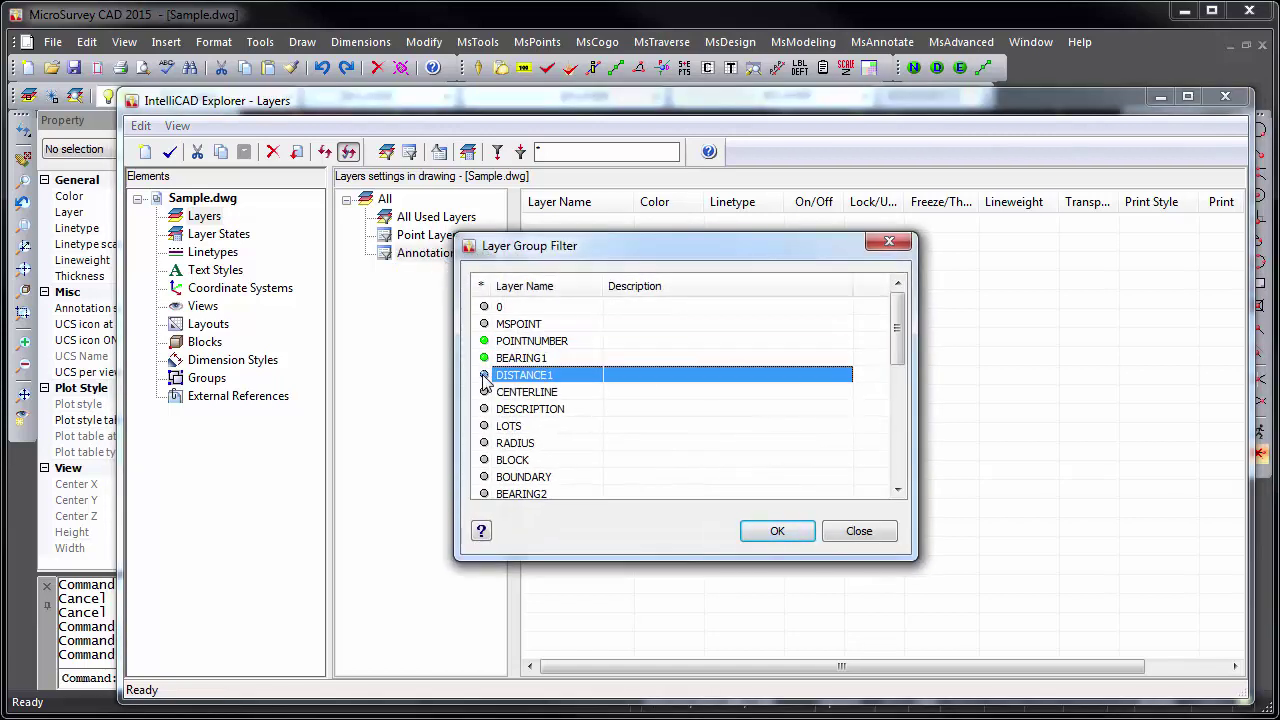
left_click(485, 409)
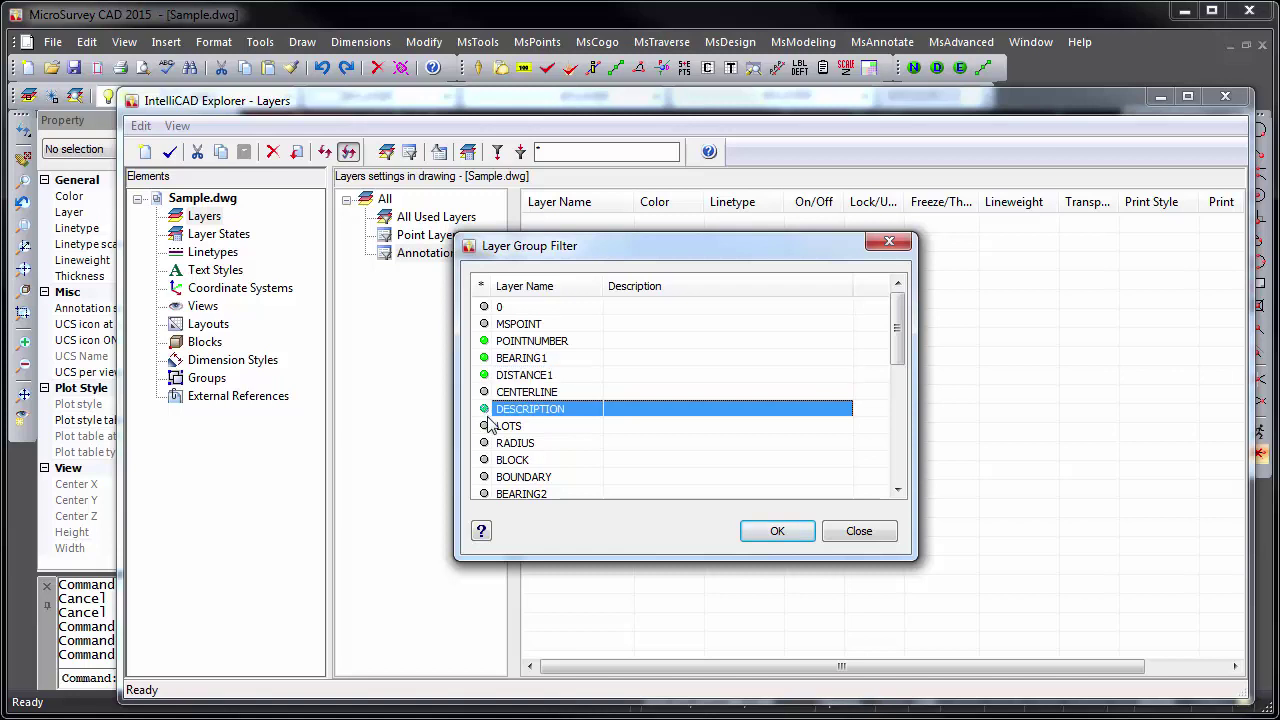
scroll(490, 428, "down", 2)
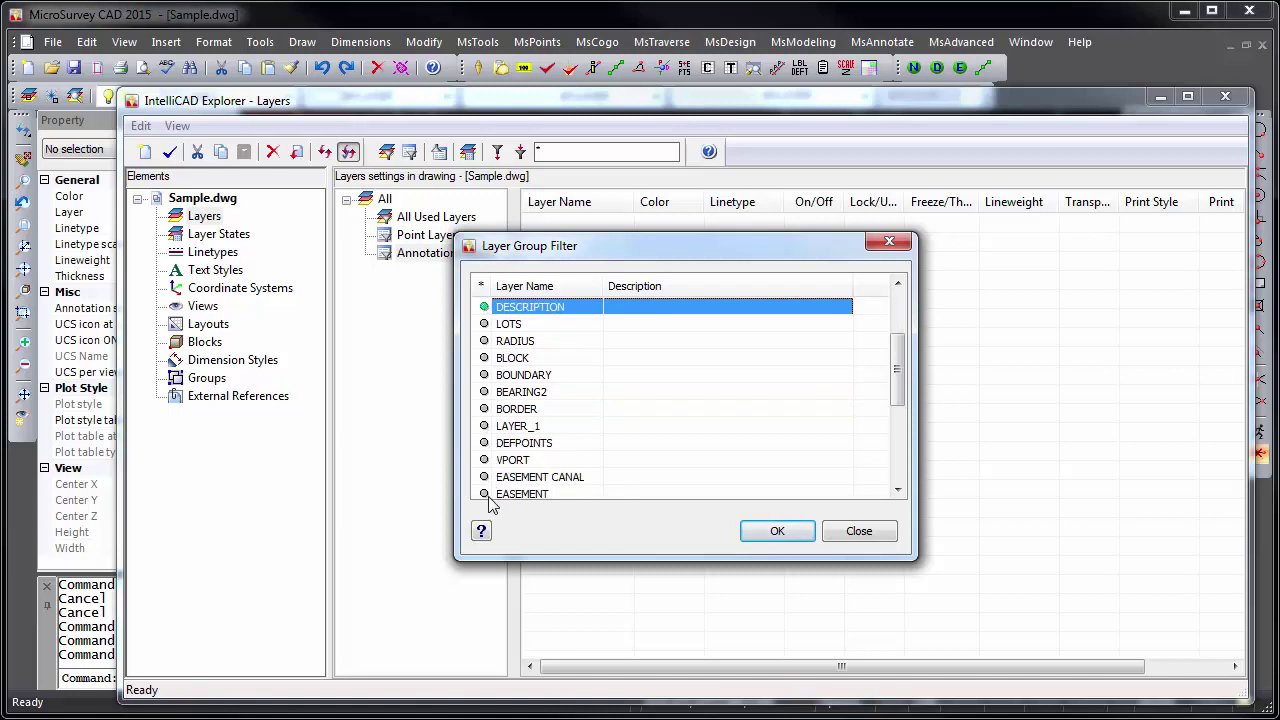
scroll(488, 495, "down", 2)
scroll(486, 470, "down", 2)
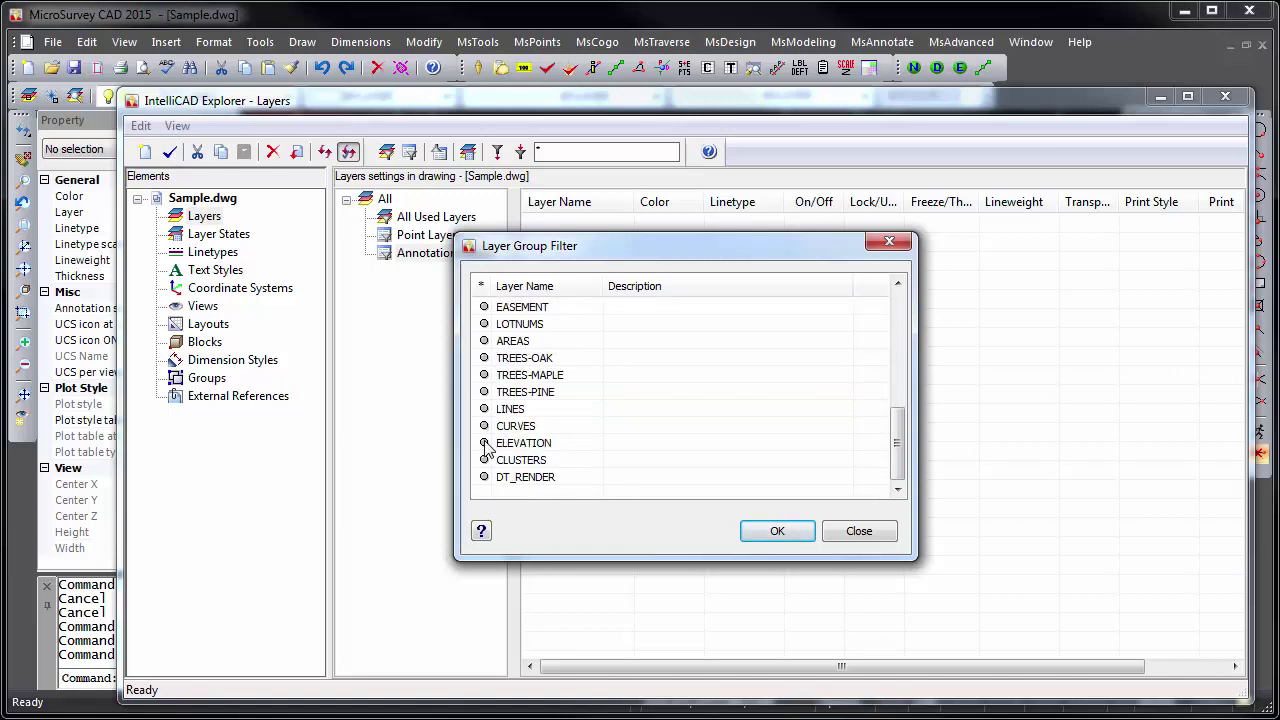
left_click(485, 443)
left_click(767, 531)
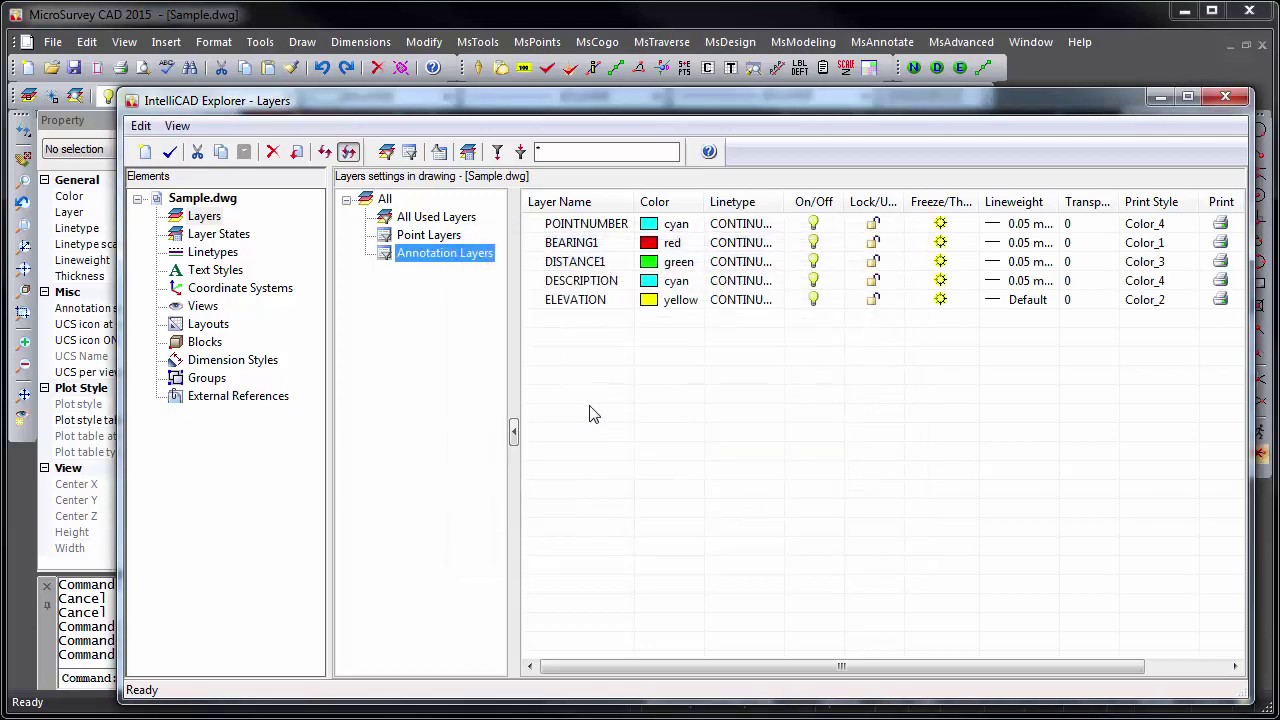
left_click(384, 199)
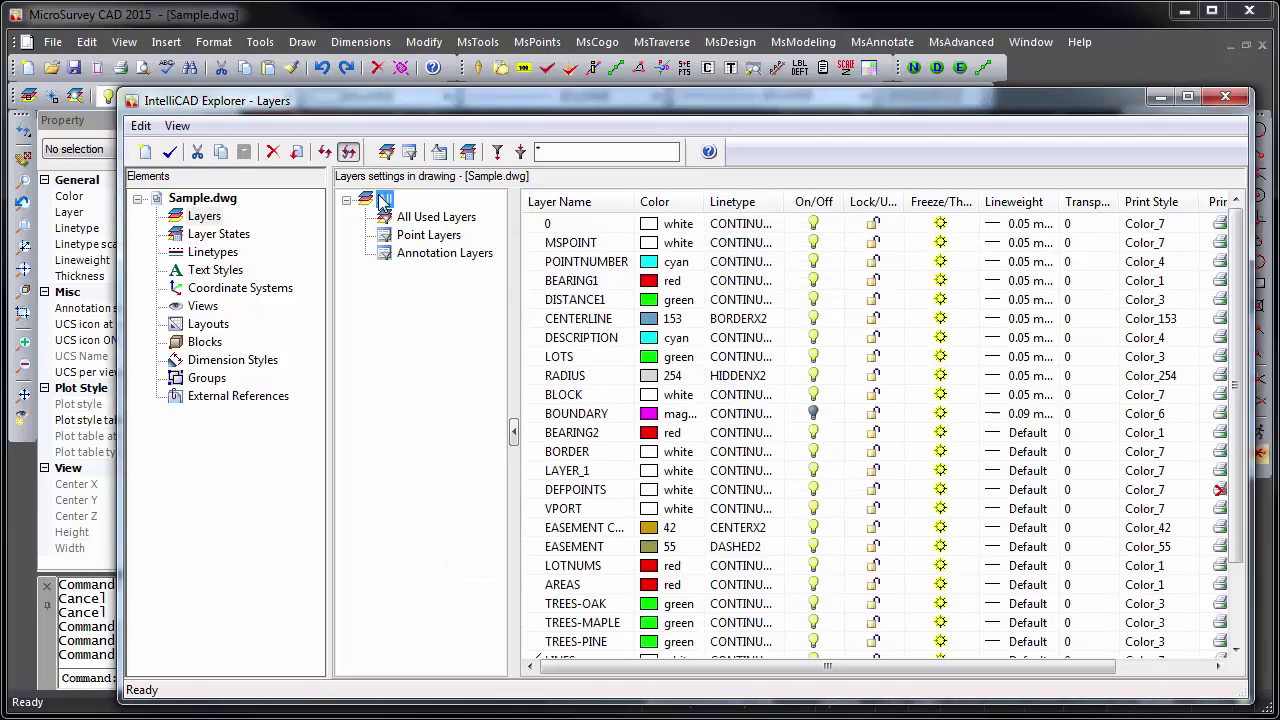
Add a 'Red Layers' properties filter with colour red, and toggle inversion on and off.
right_click(384, 199)
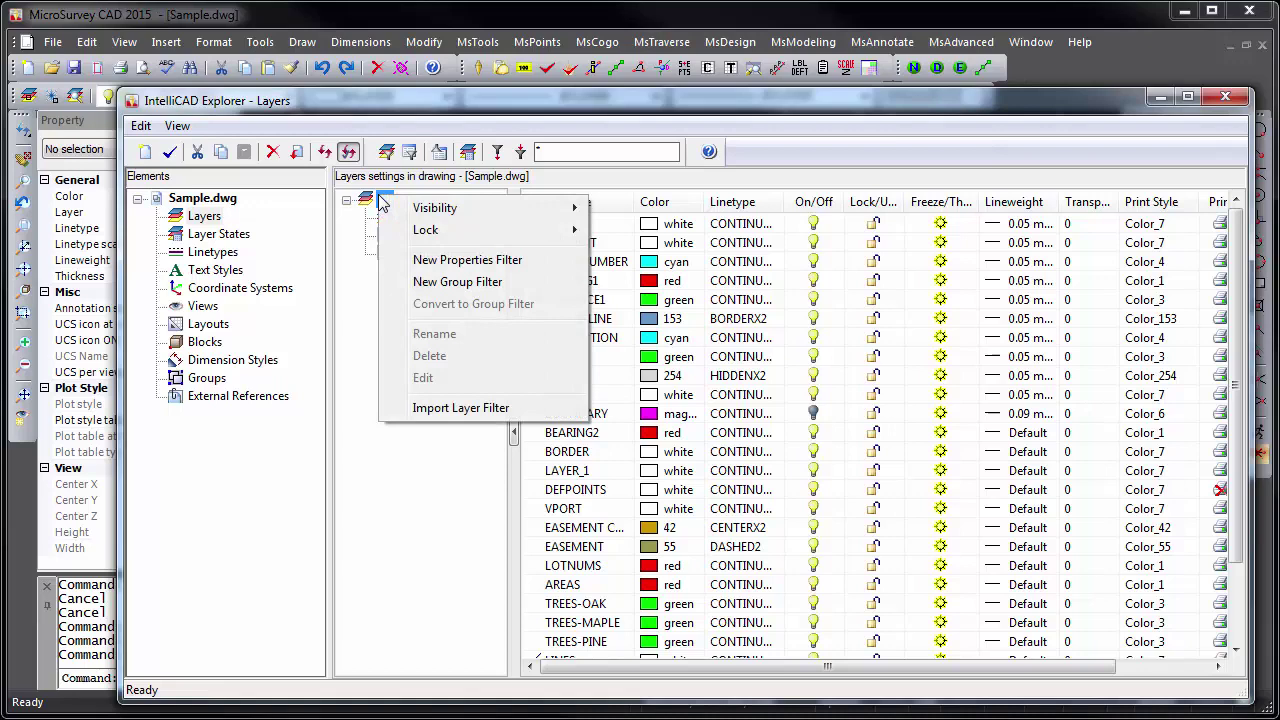
left_click(475, 260)
type("R")
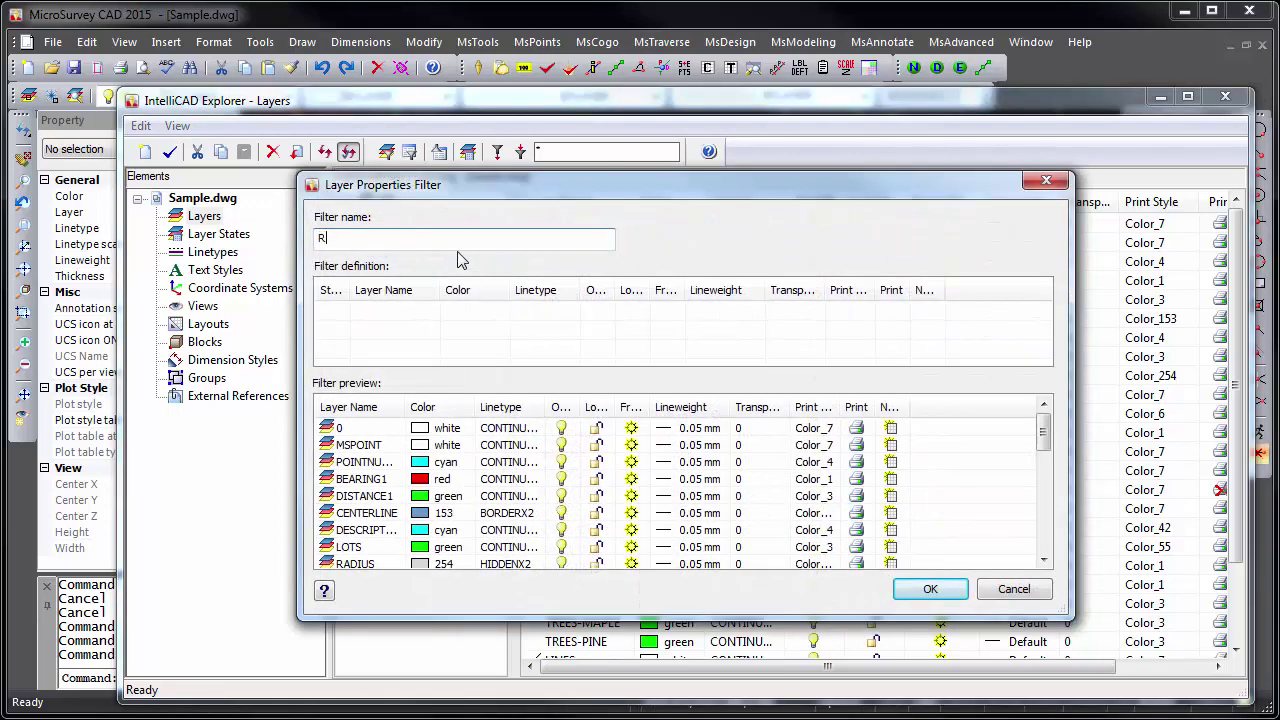
type("ed Layers")
left_click(463, 314)
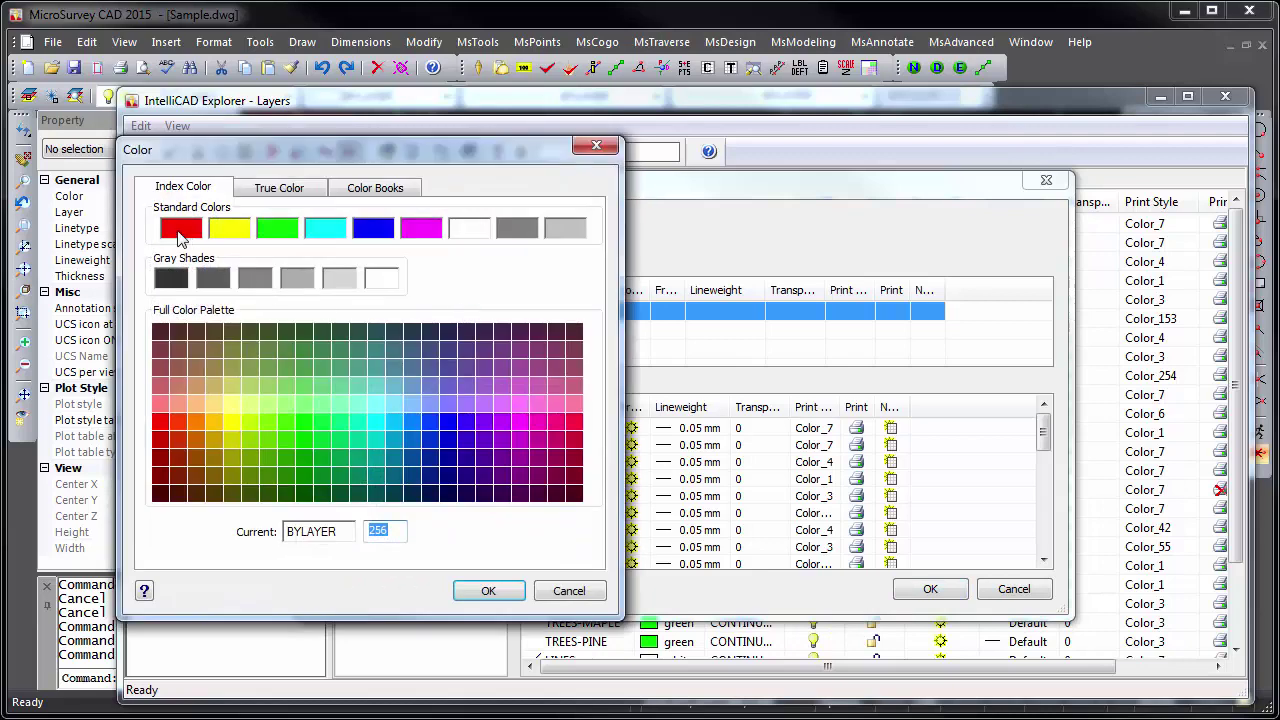
left_click(181, 228)
left_click(488, 590)
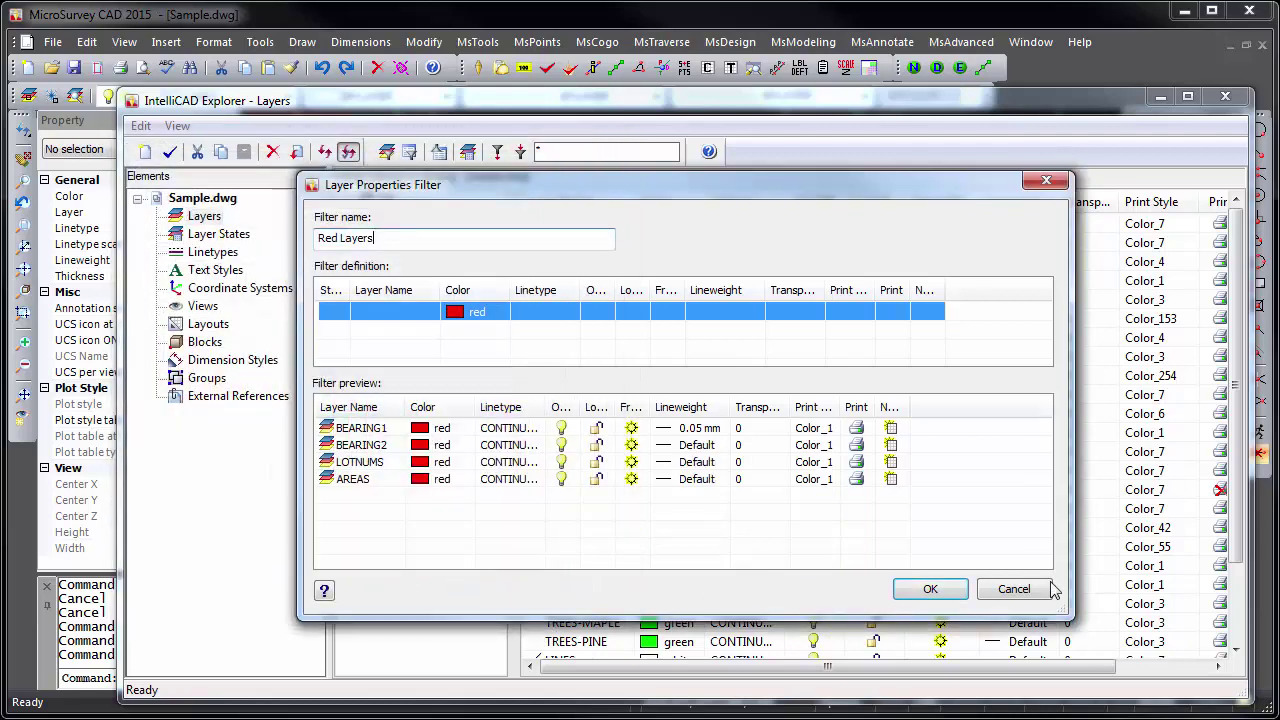
left_click(930, 589)
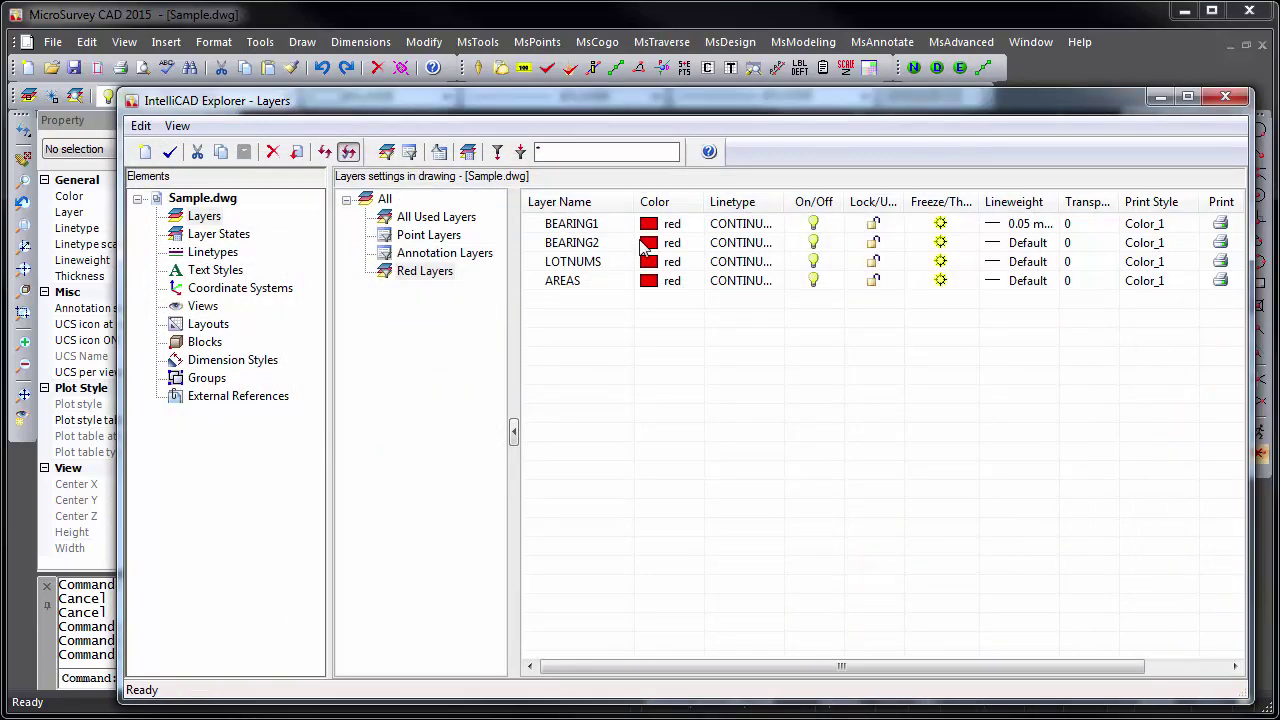
left_click(441, 153)
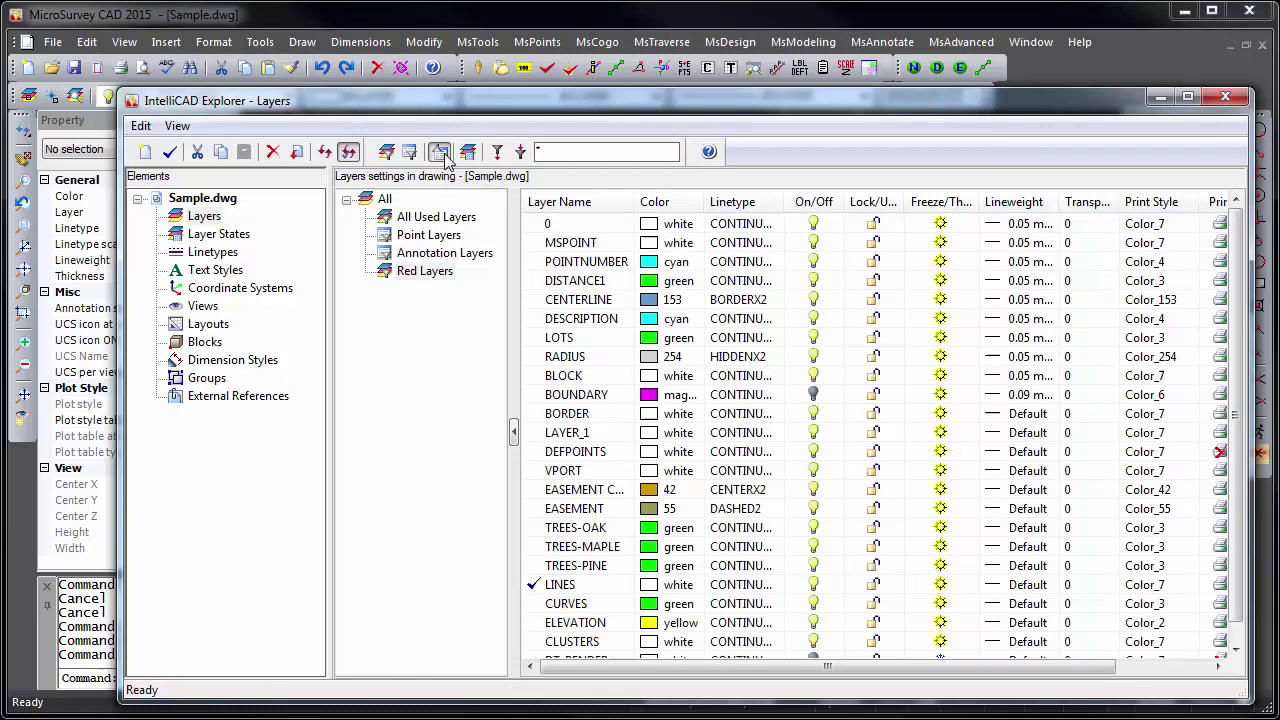
left_click(441, 153)
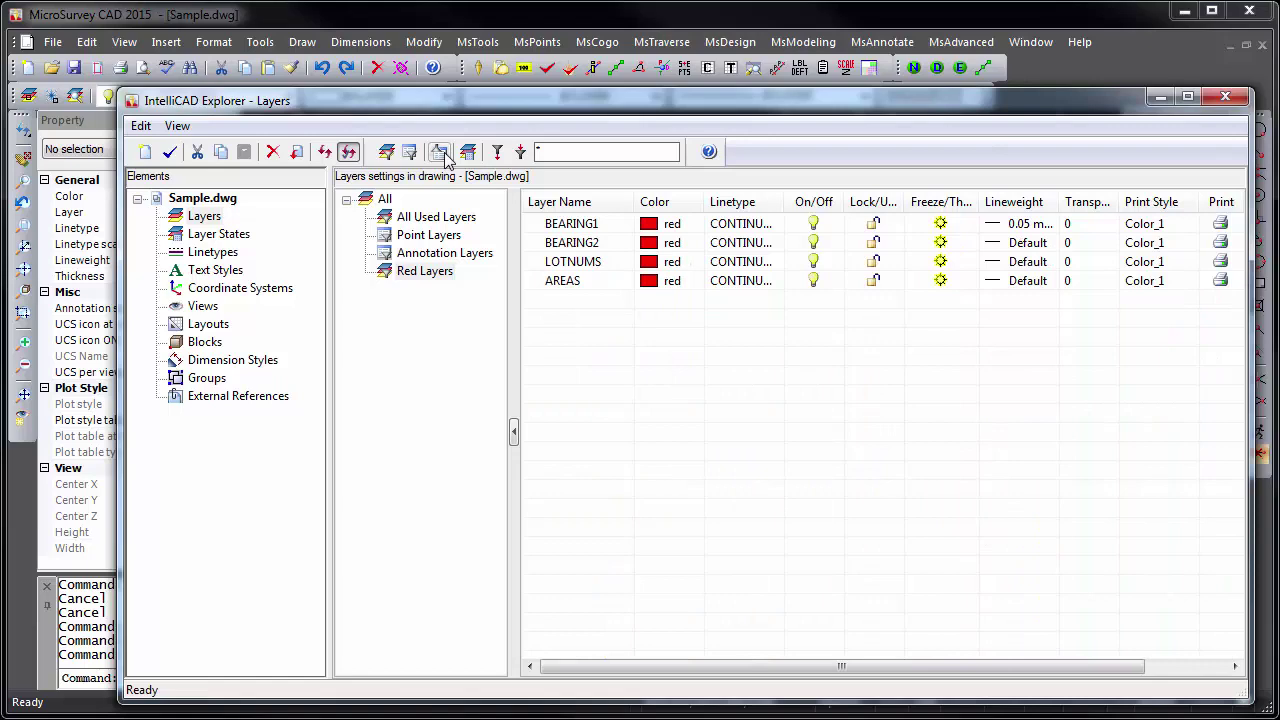
Add a 'Tree Layers' properties filter with layer-name pattern *TREE*.
left_click(386, 200)
right_click(387, 203)
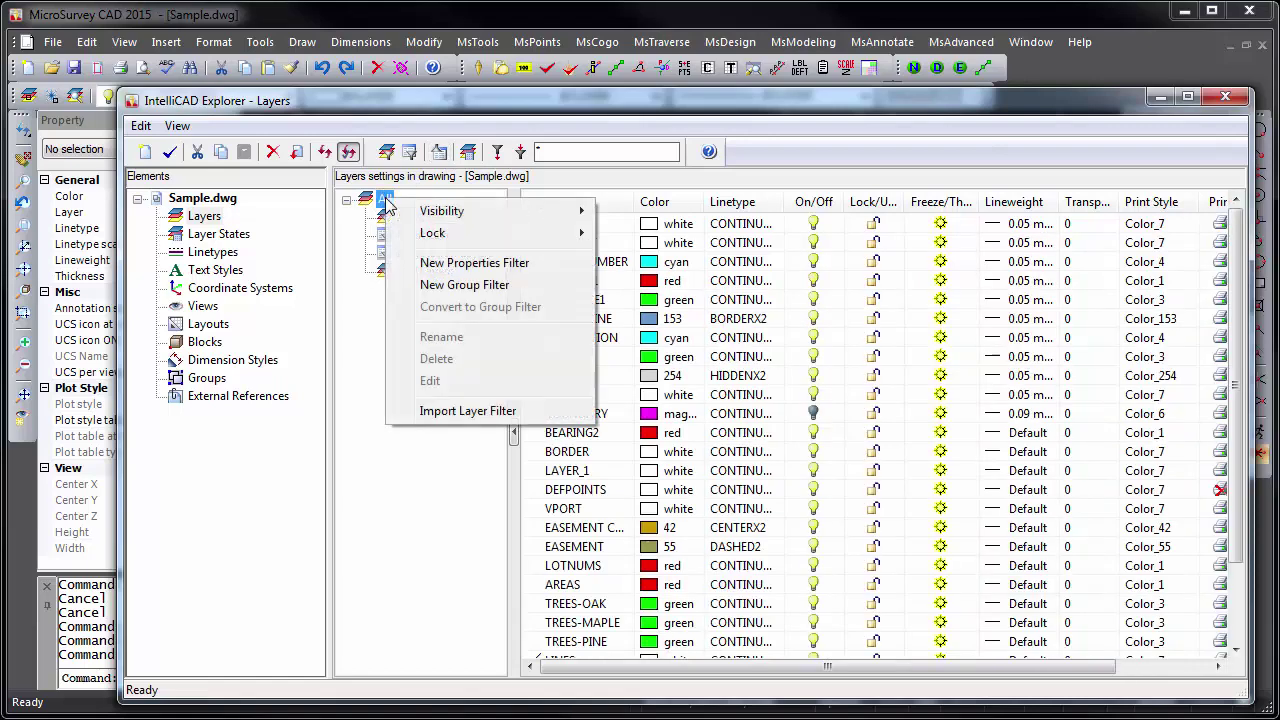
left_click(474, 263)
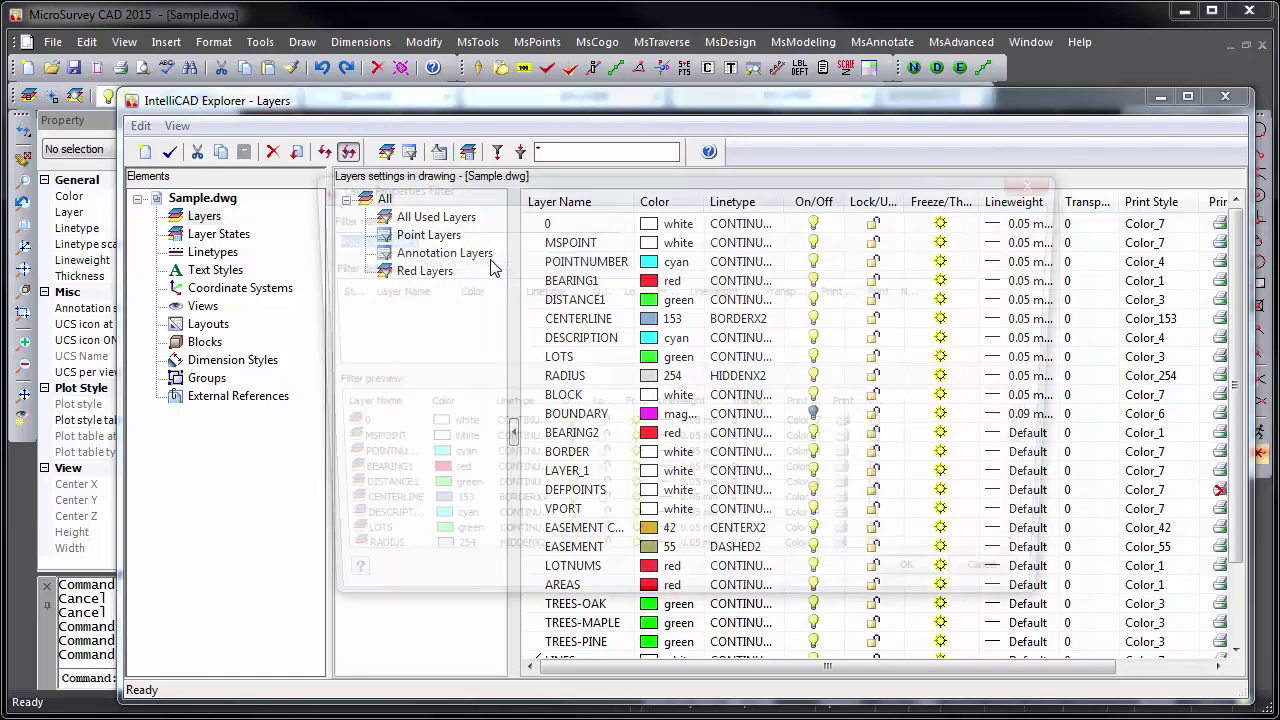
type("Tree Layers")
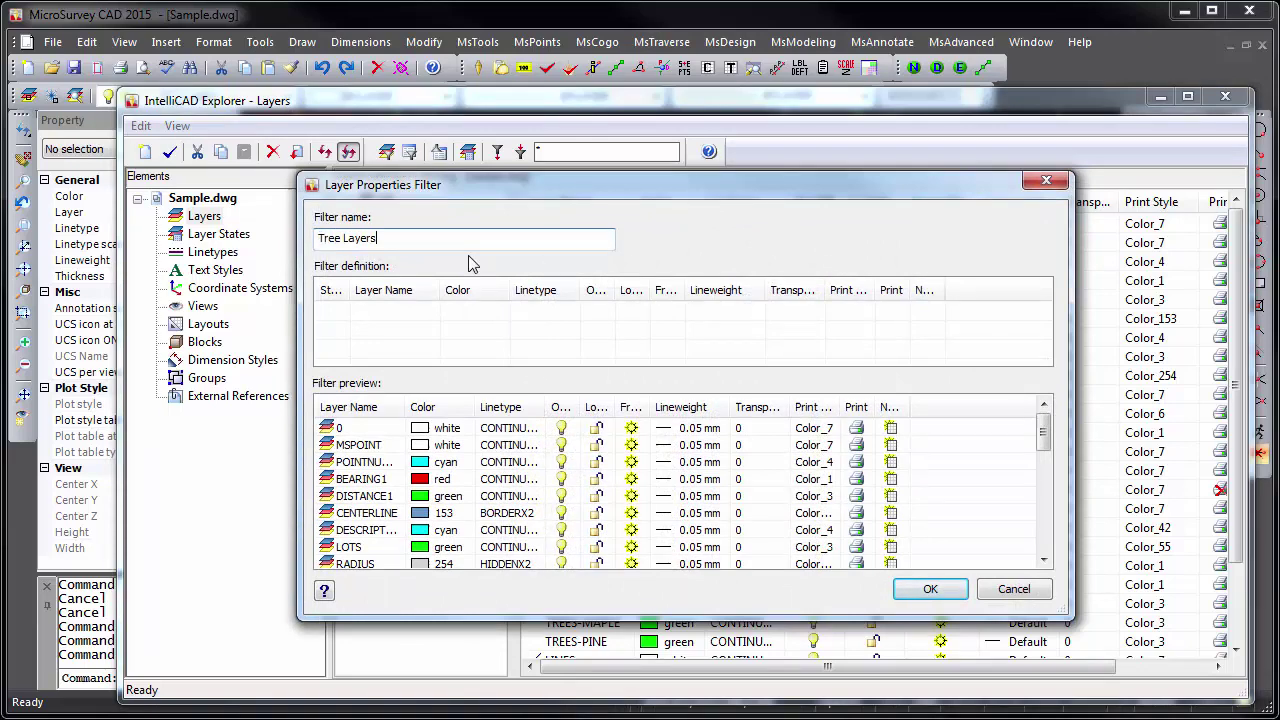
left_click(403, 310)
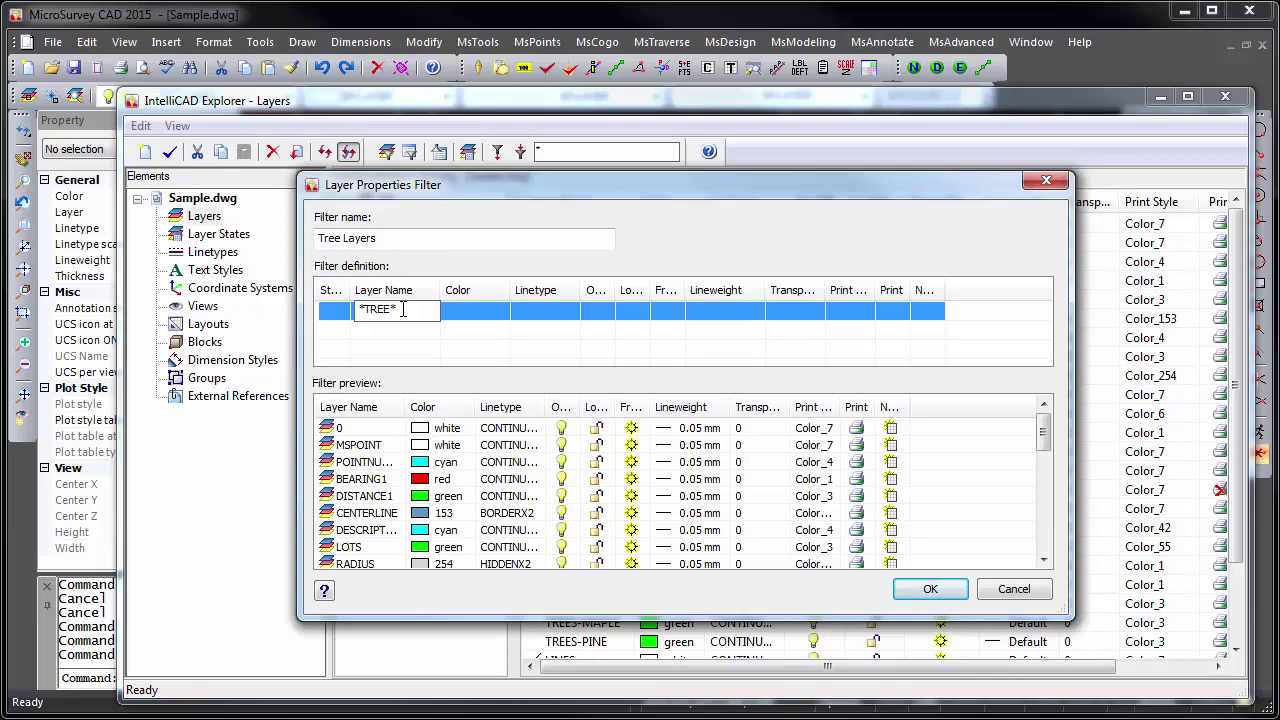
key("Return")
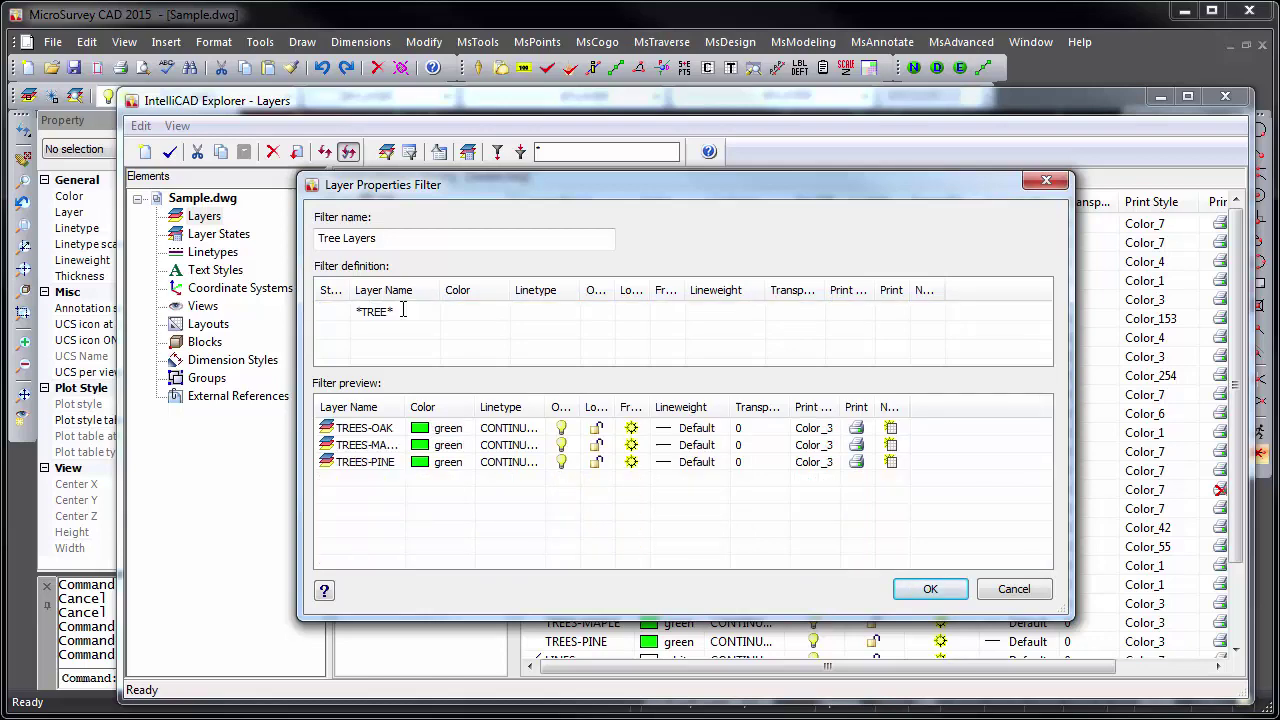
left_click(914, 589)
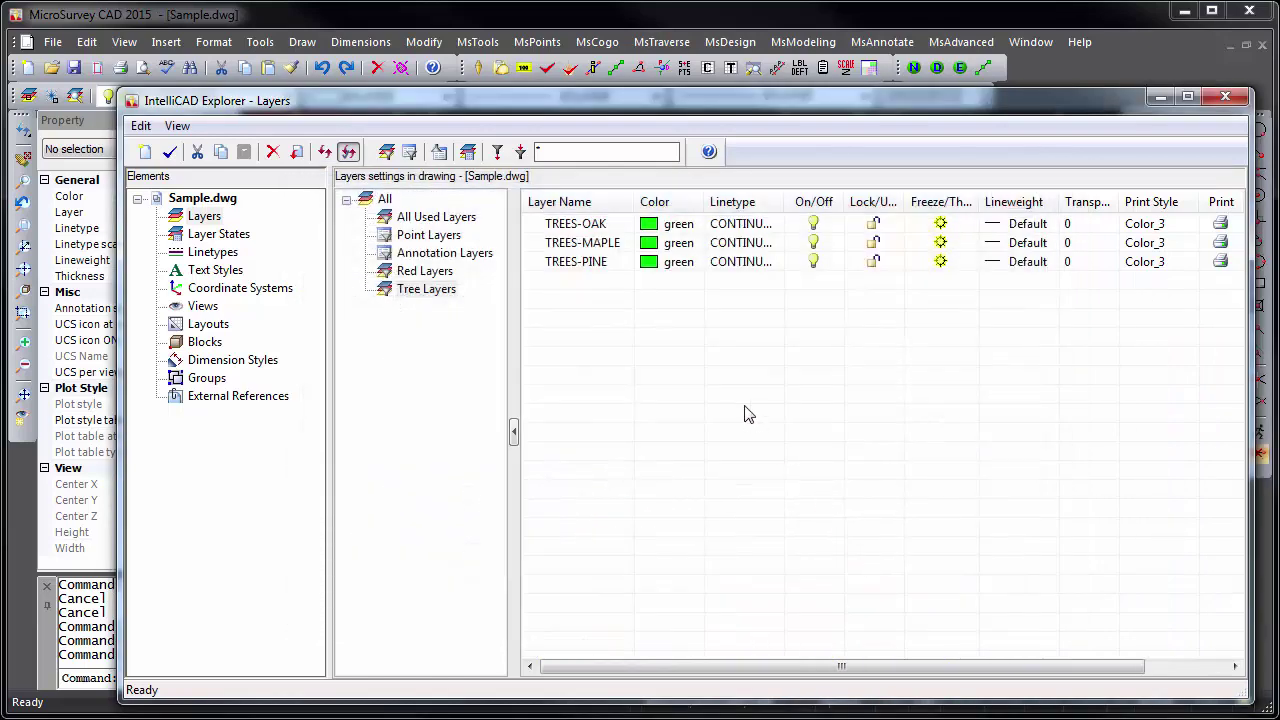
Enter and then delete the TREE* layer-name search so all layers show, then go to Layer States.
left_click(385, 199)
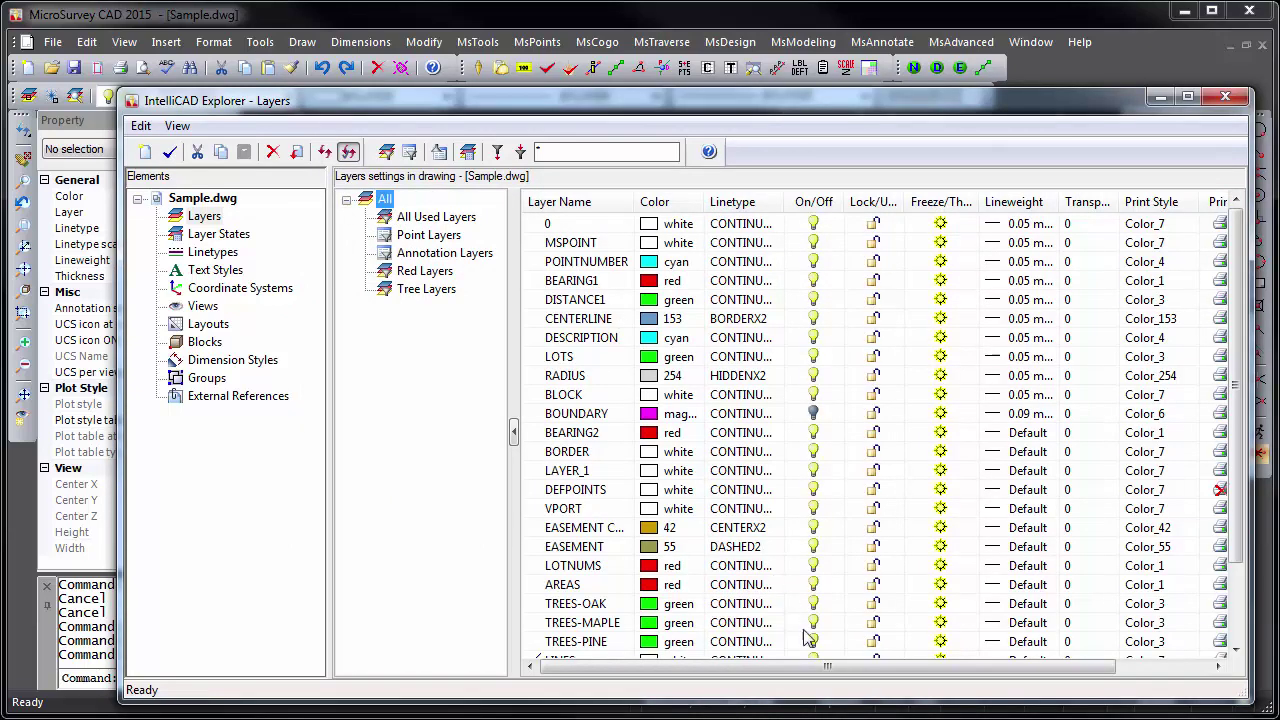
left_click_drag(826, 667, 963, 676)
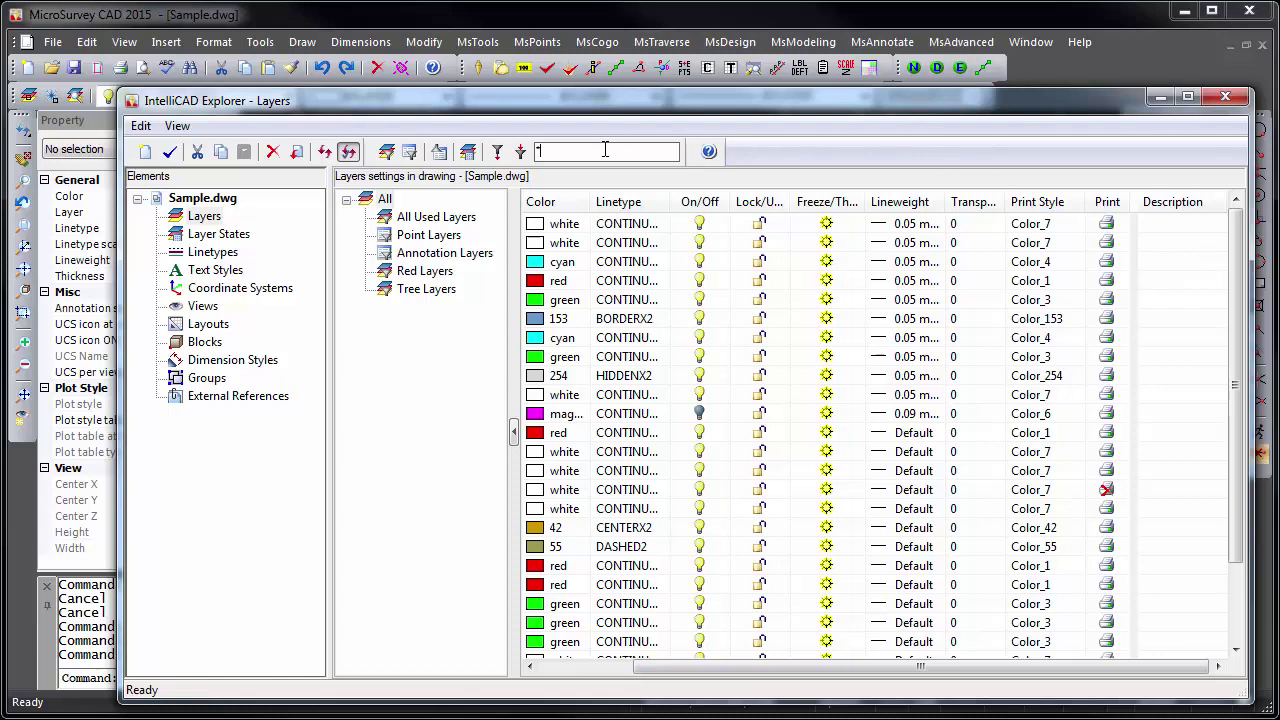
double_click(551, 151)
type("TREE*")
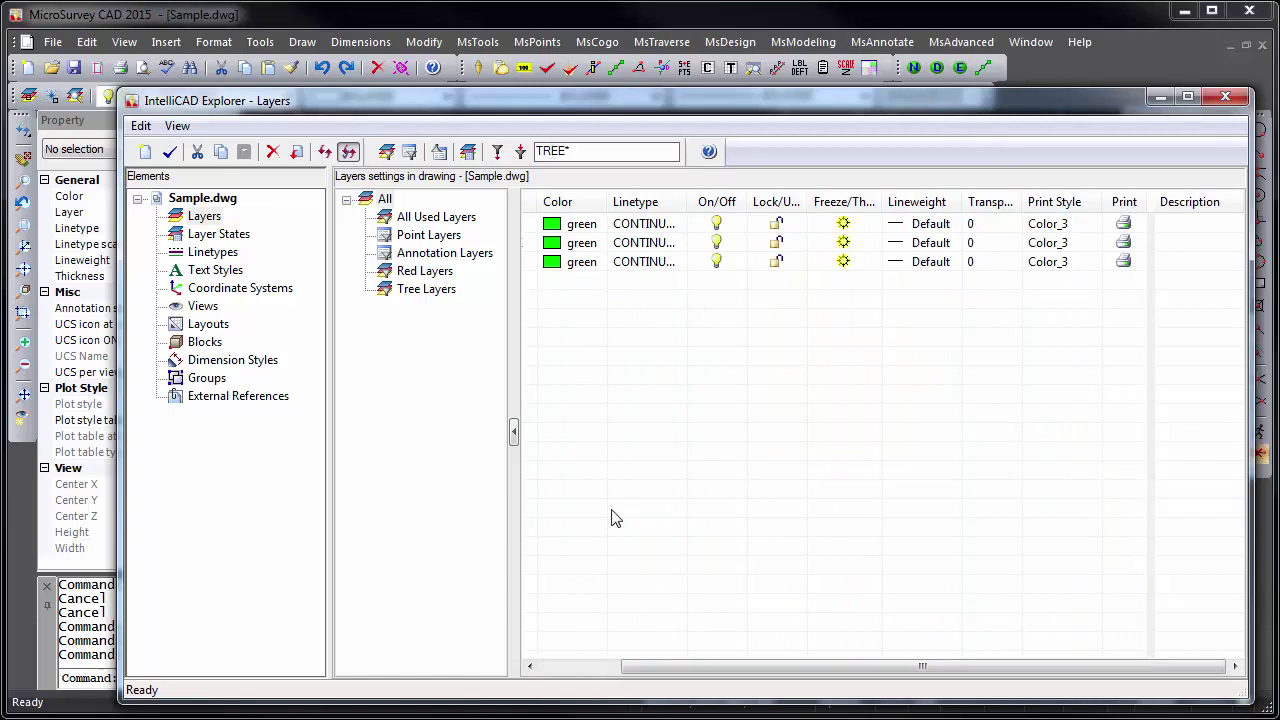
left_click_drag(651, 669, 551, 663)
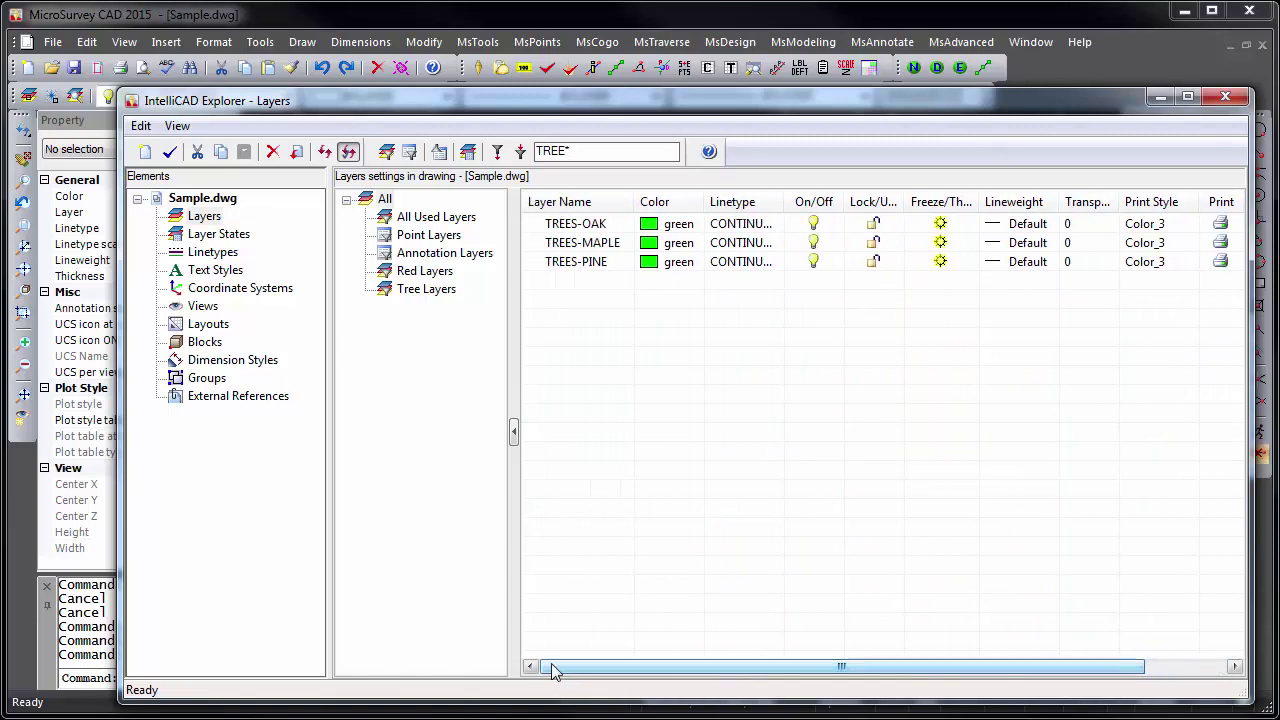
double_click(595, 151)
key("BackSpace")
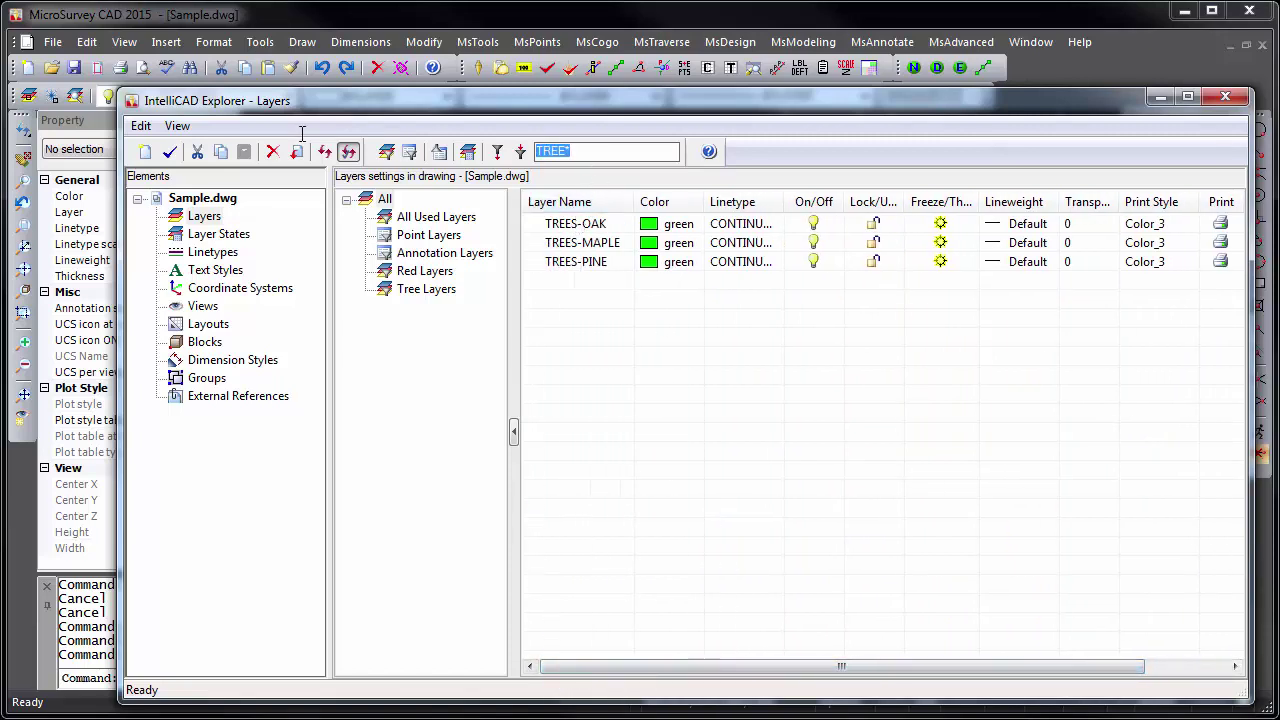
left_click(222, 236)
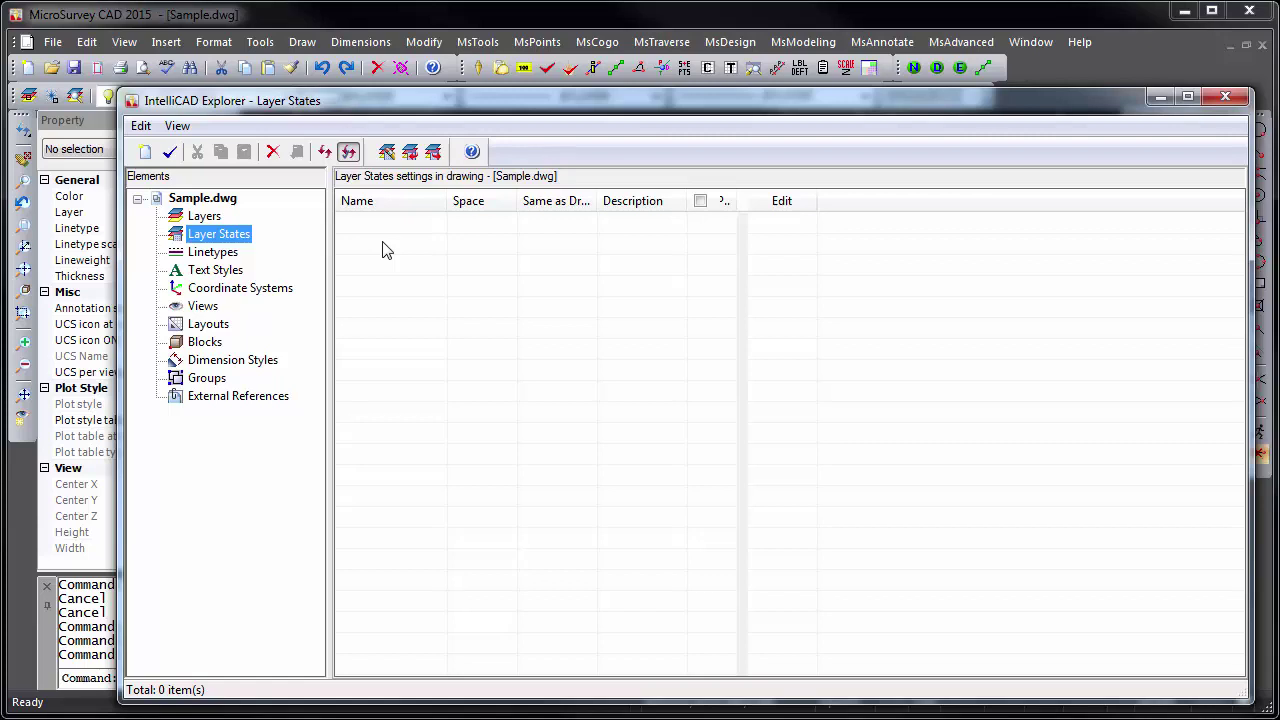
Create a layer state named 'FinalSubmission' and close IntelliCAD Explorer.
right_click(383, 242)
mouse_move(437, 259)
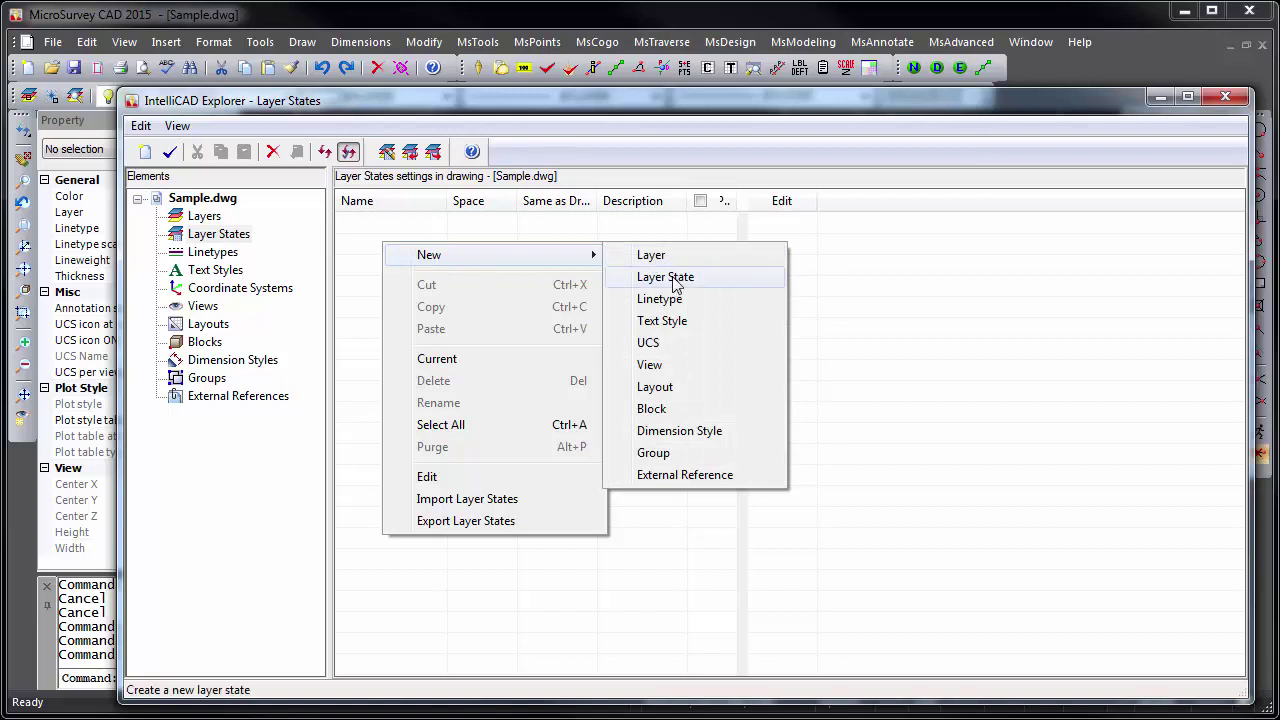
left_click(673, 284)
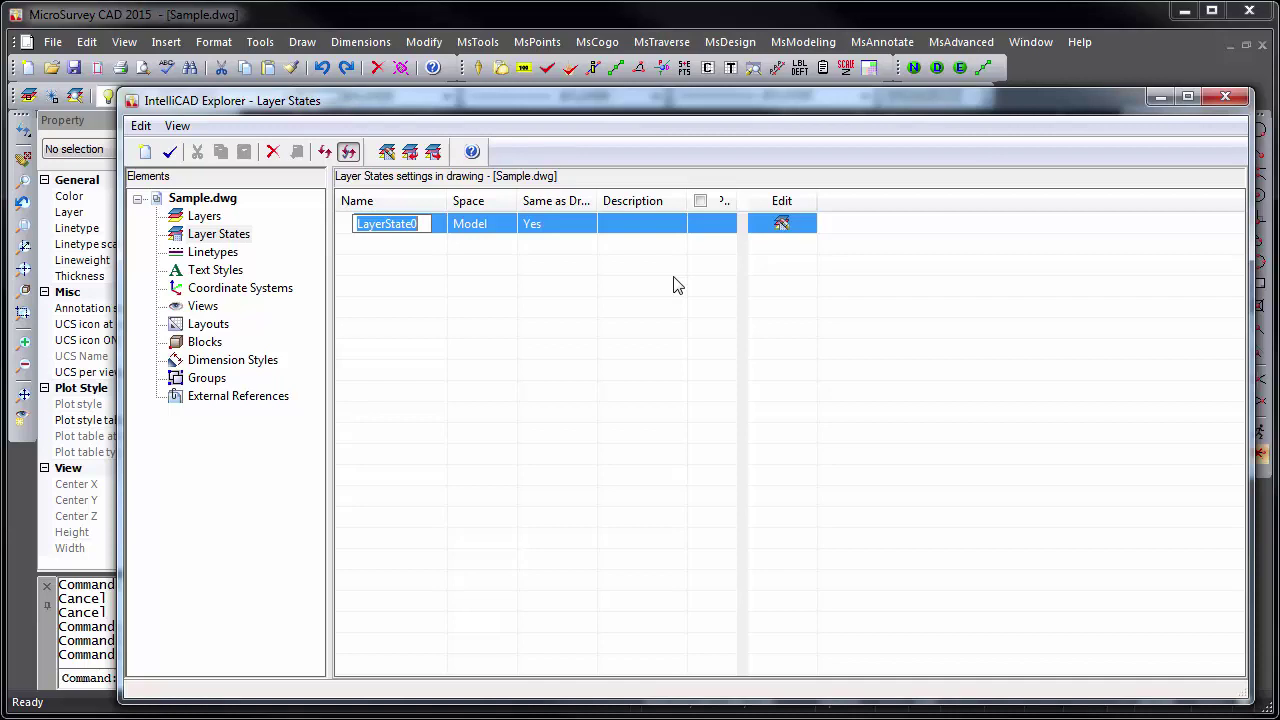
type("FinalSubmis")
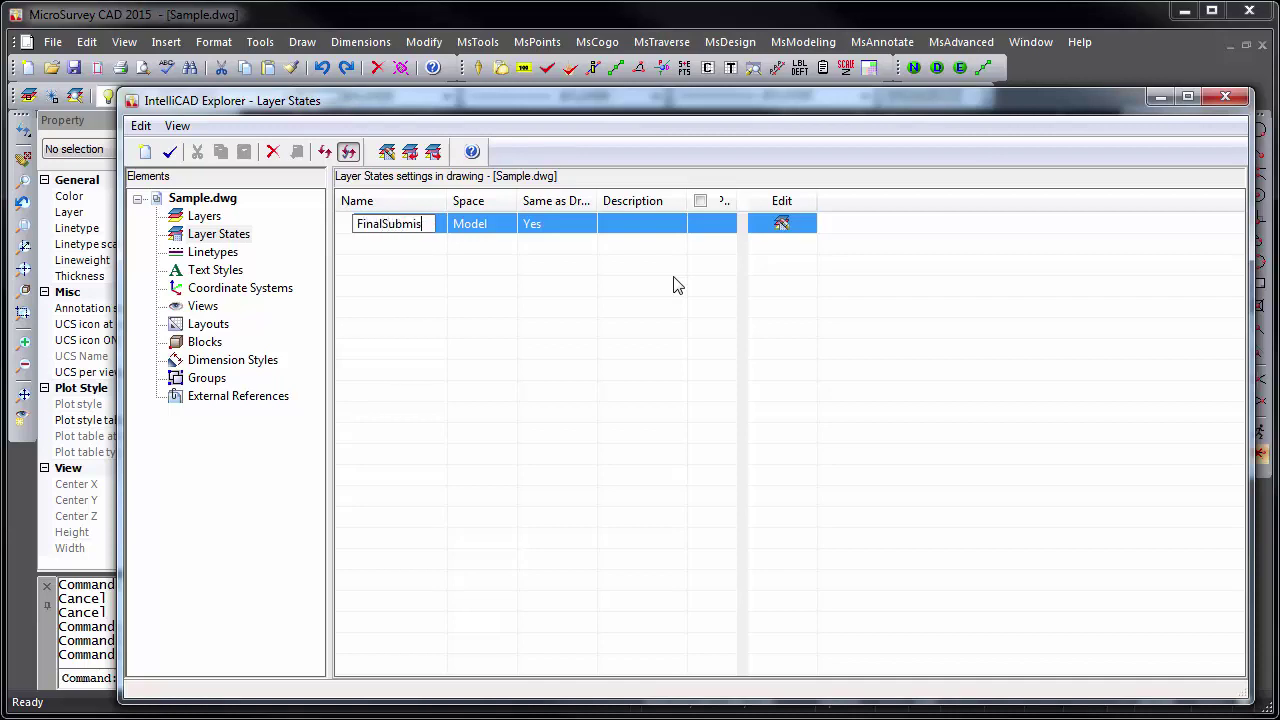
type("sion")
key("Return")
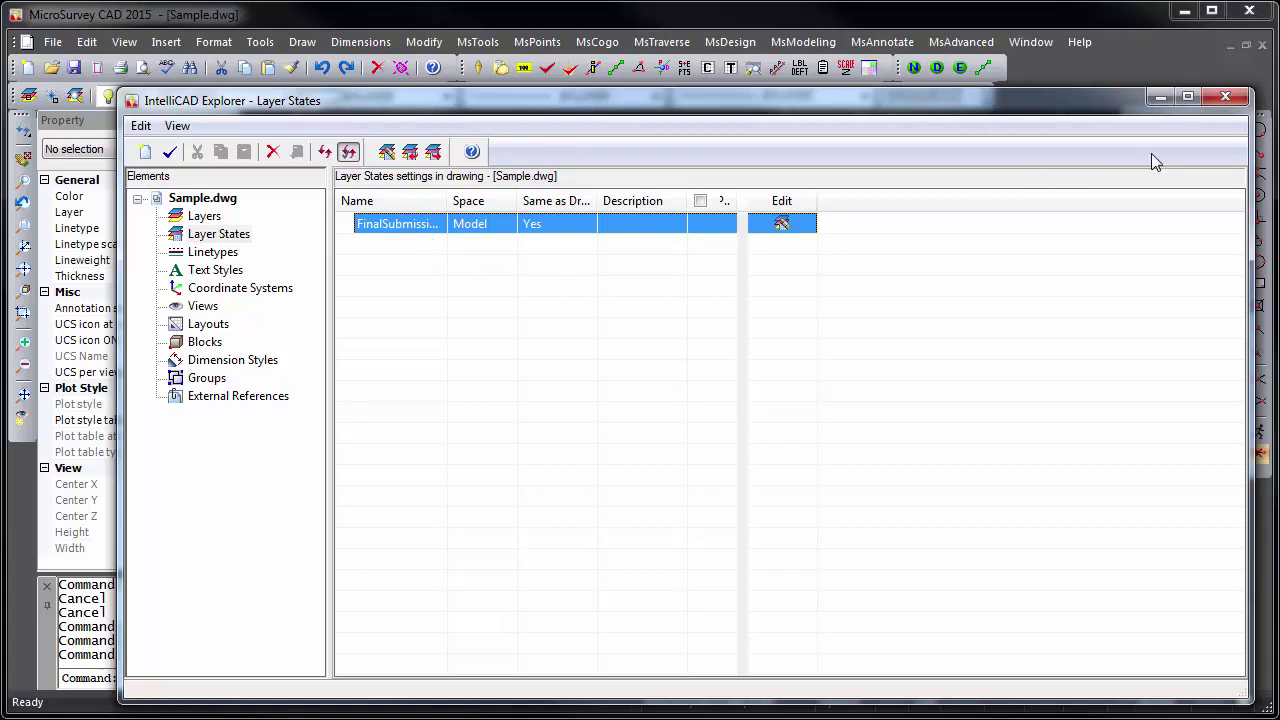
left_click(1225, 97)
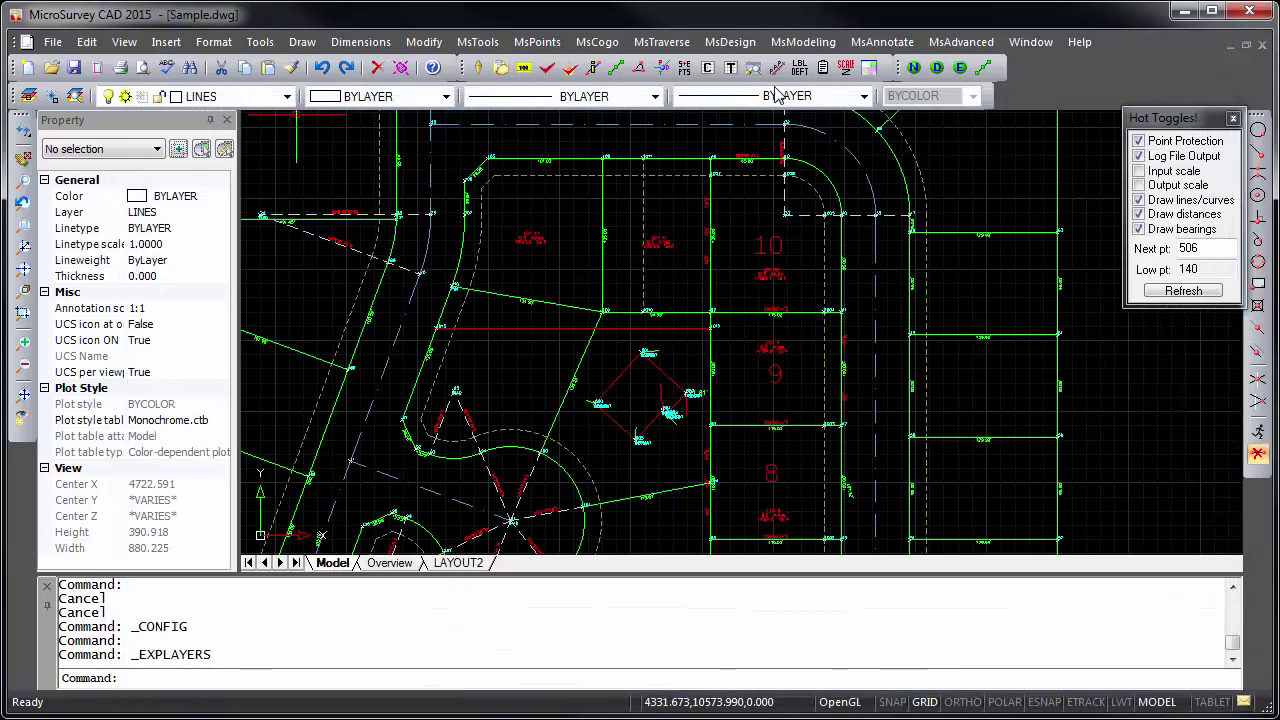
Start Quick Select with the entire drawing as scope and Point as entity type.
left_click(260, 42)
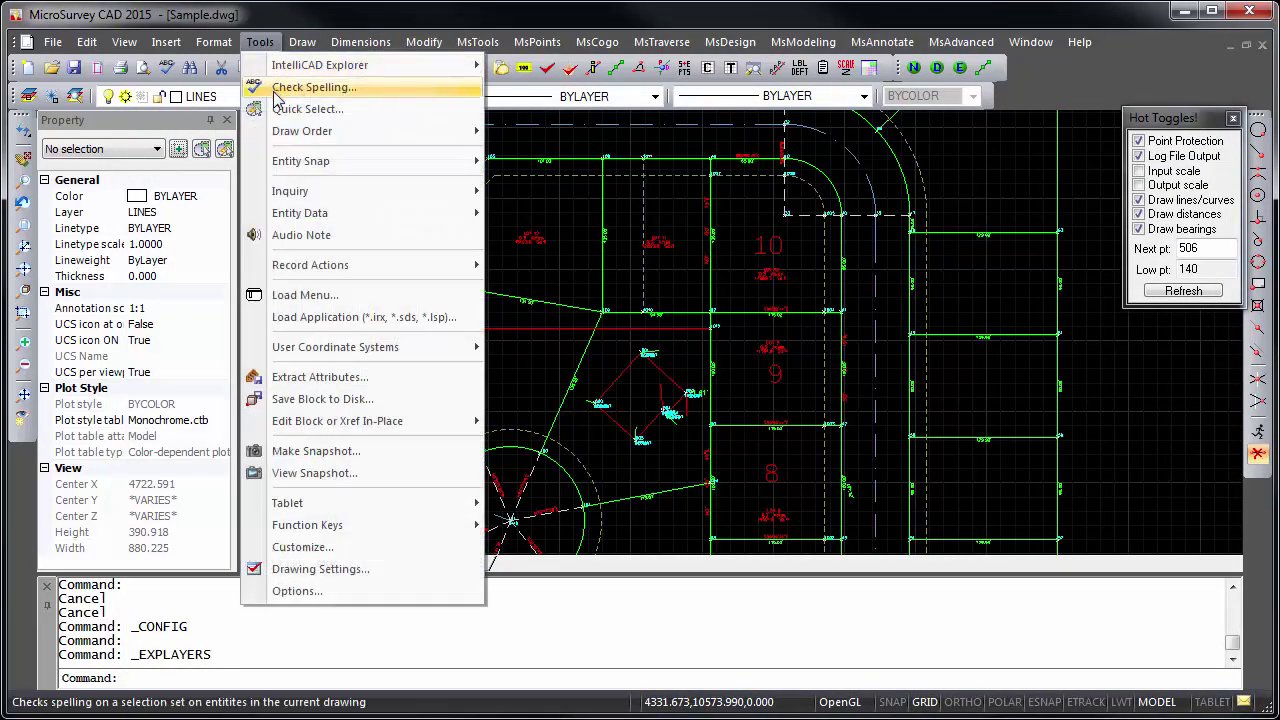
left_click(300, 108)
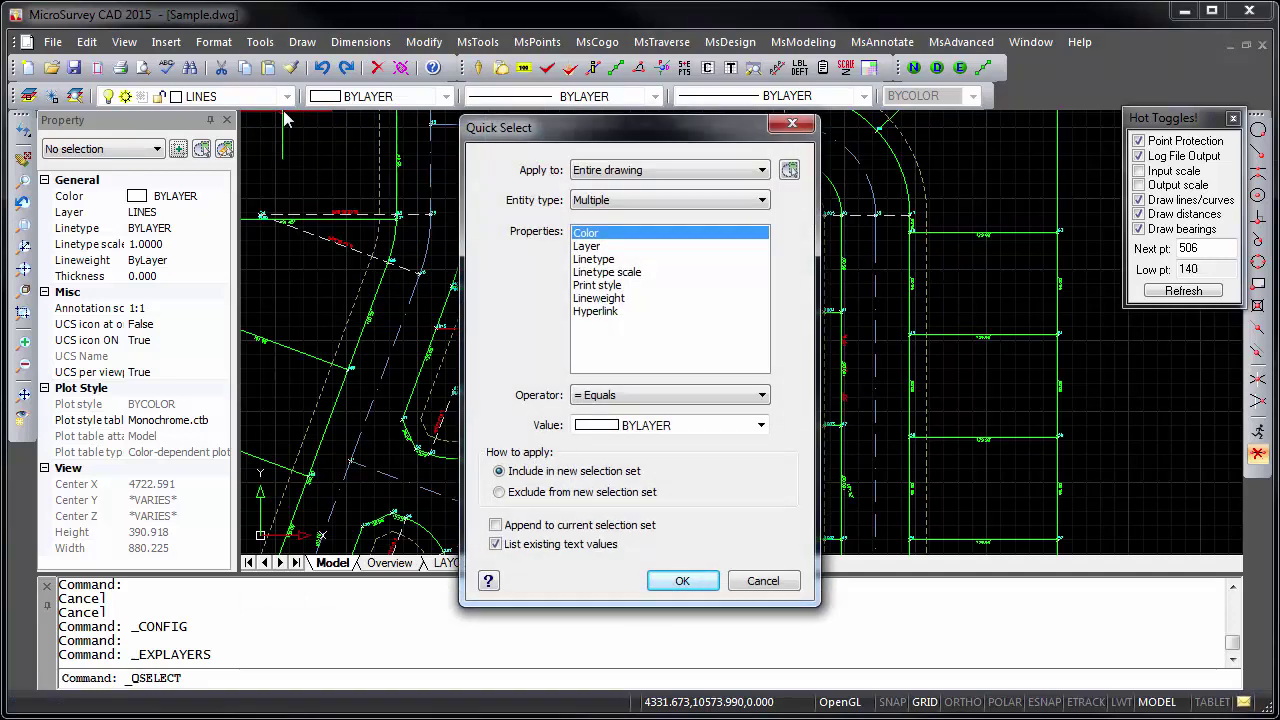
left_click(618, 177)
left_click(618, 187)
left_click(630, 203)
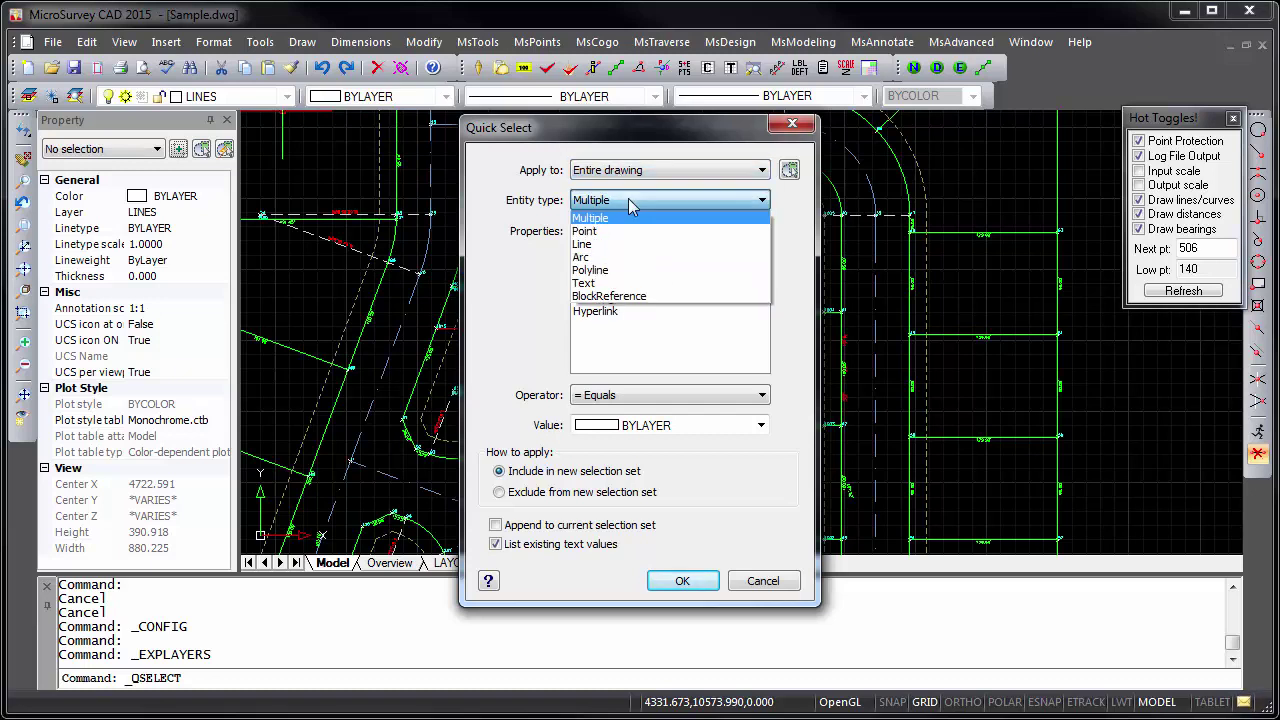
left_click(615, 231)
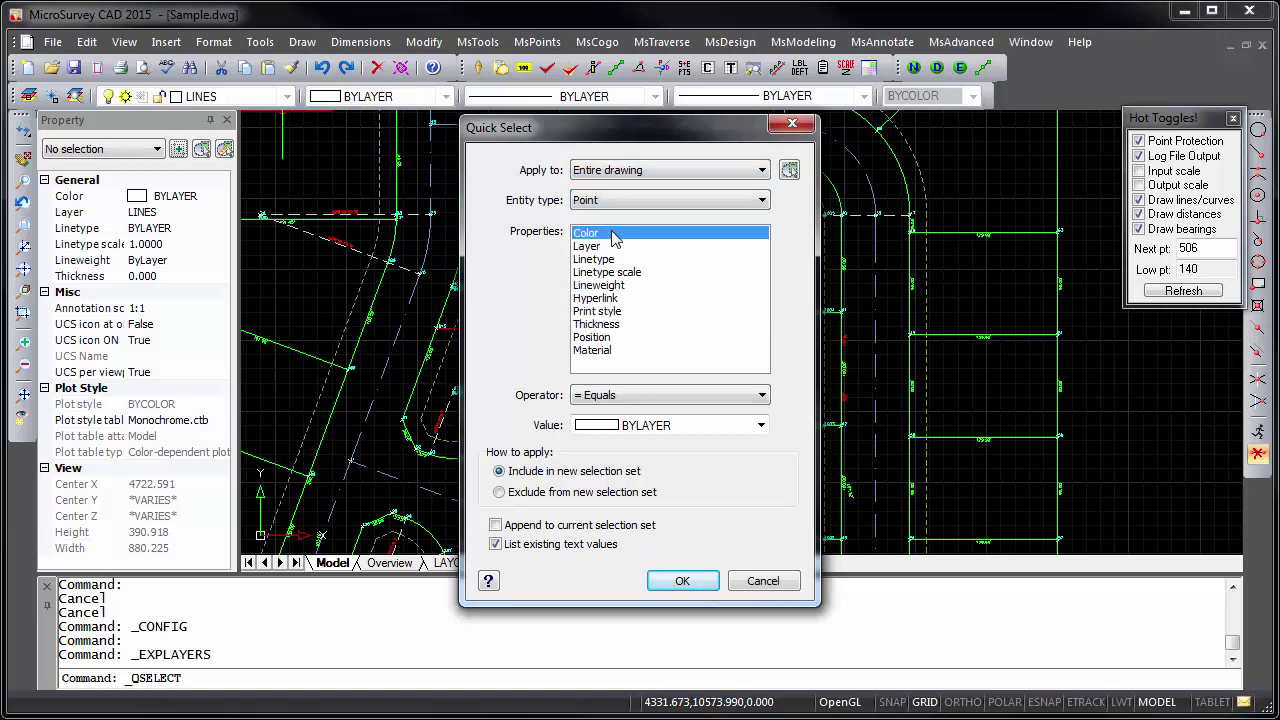
Filter by Layer Equals MSPOINT and run it, selecting 213 points.
left_click(603, 250)
left_click(616, 395)
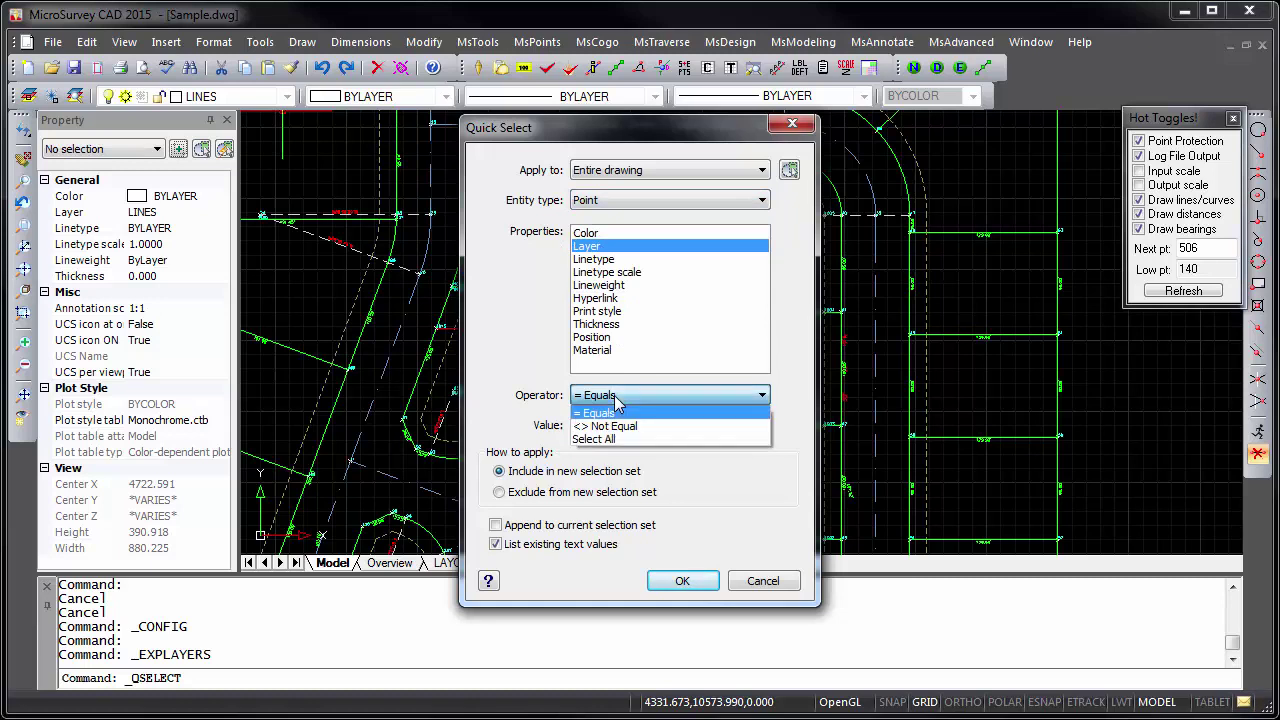
left_click(617, 408)
left_click(618, 428)
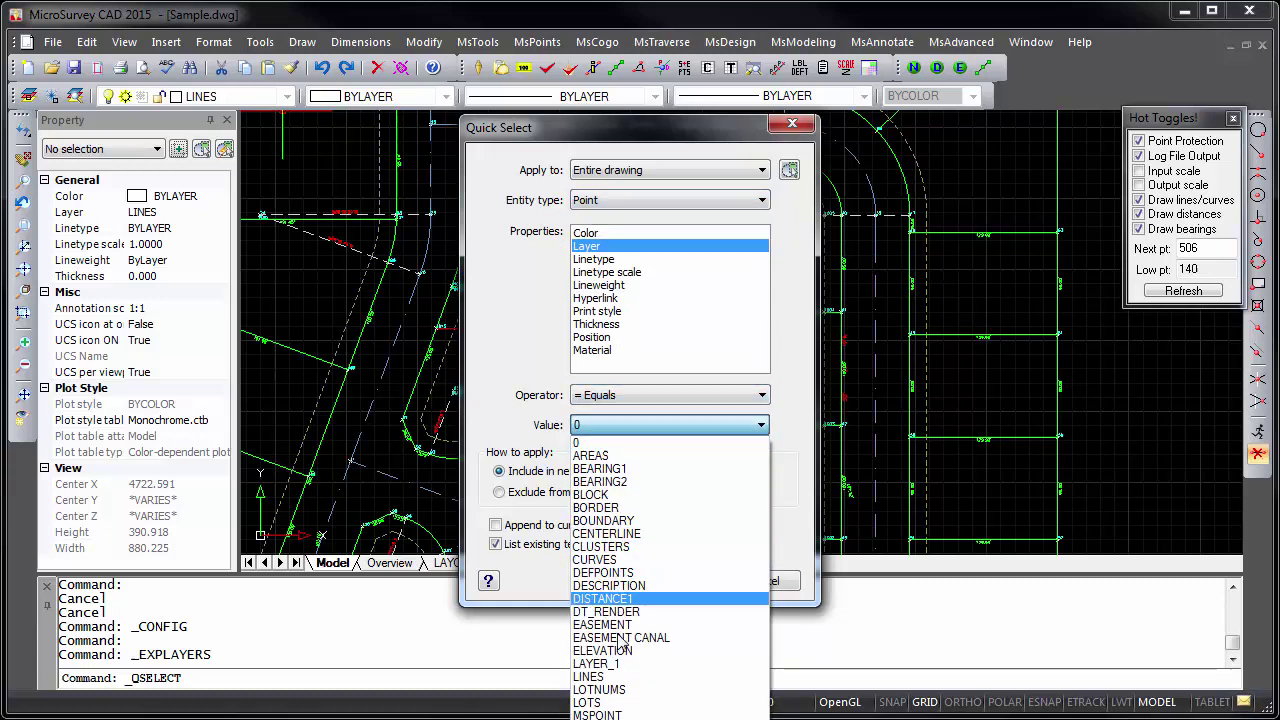
left_click(605, 715)
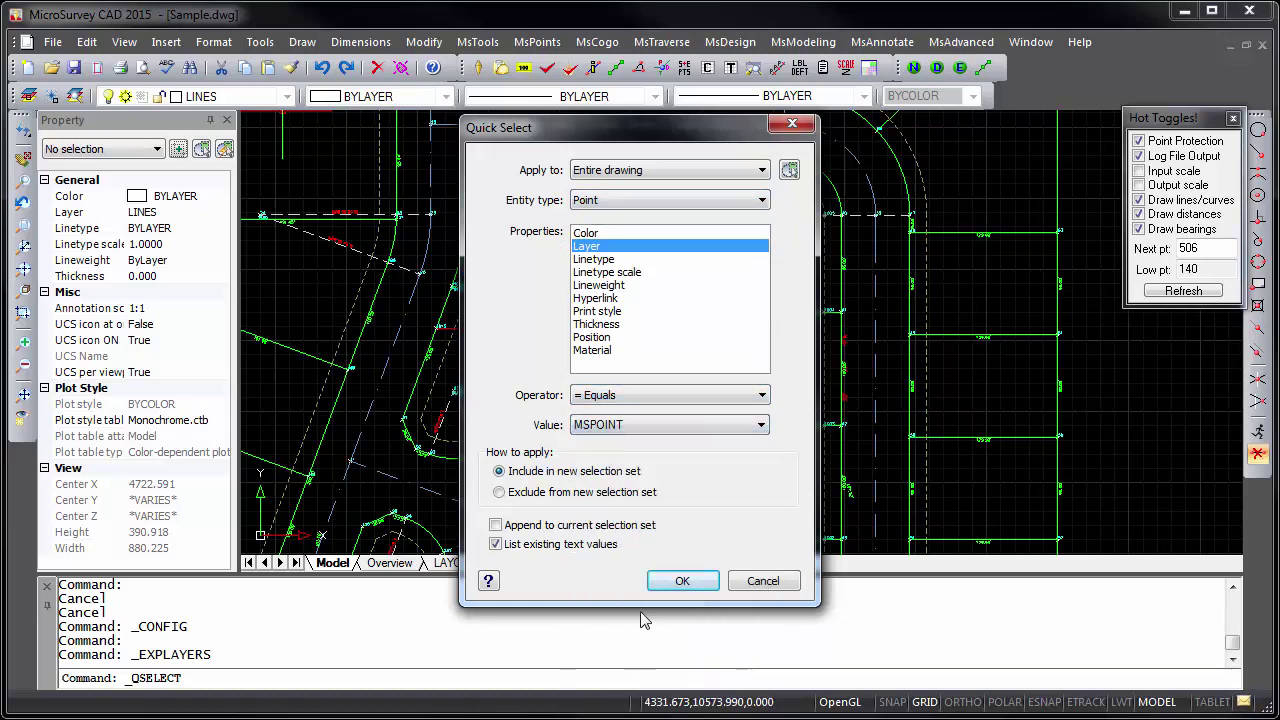
left_click(682, 582)
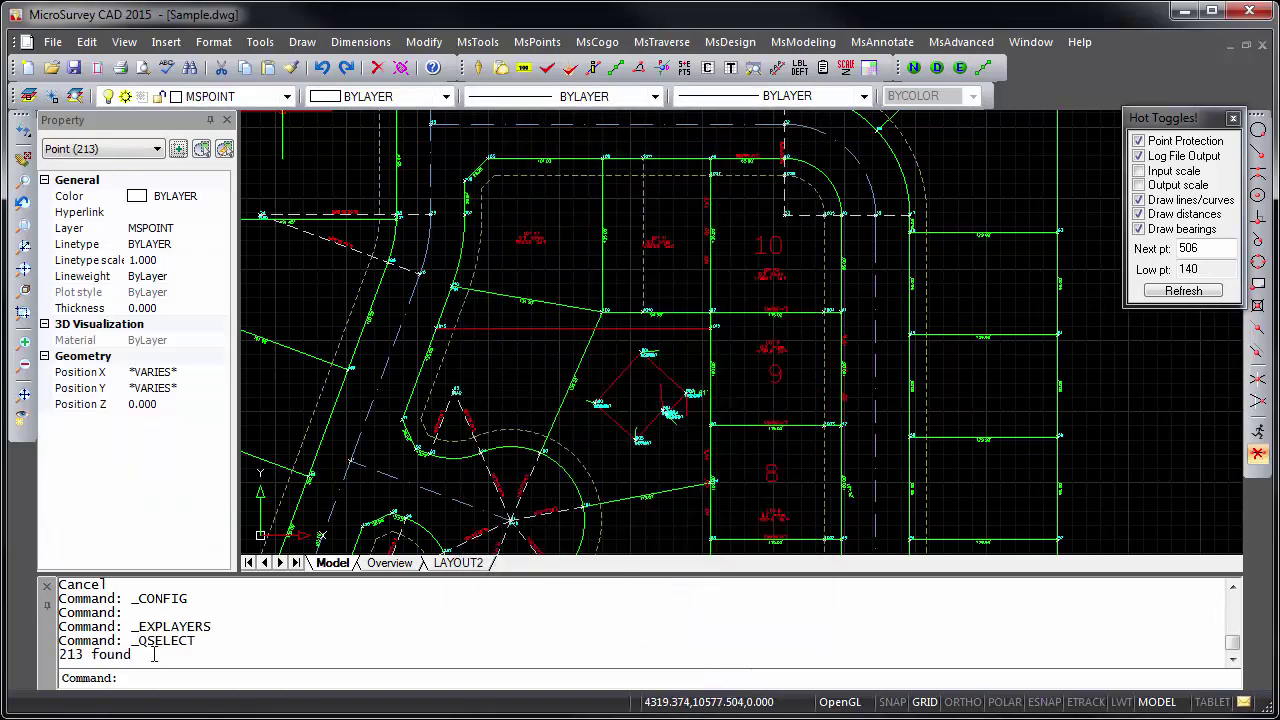
left_click_drag(154, 655, 52, 652)
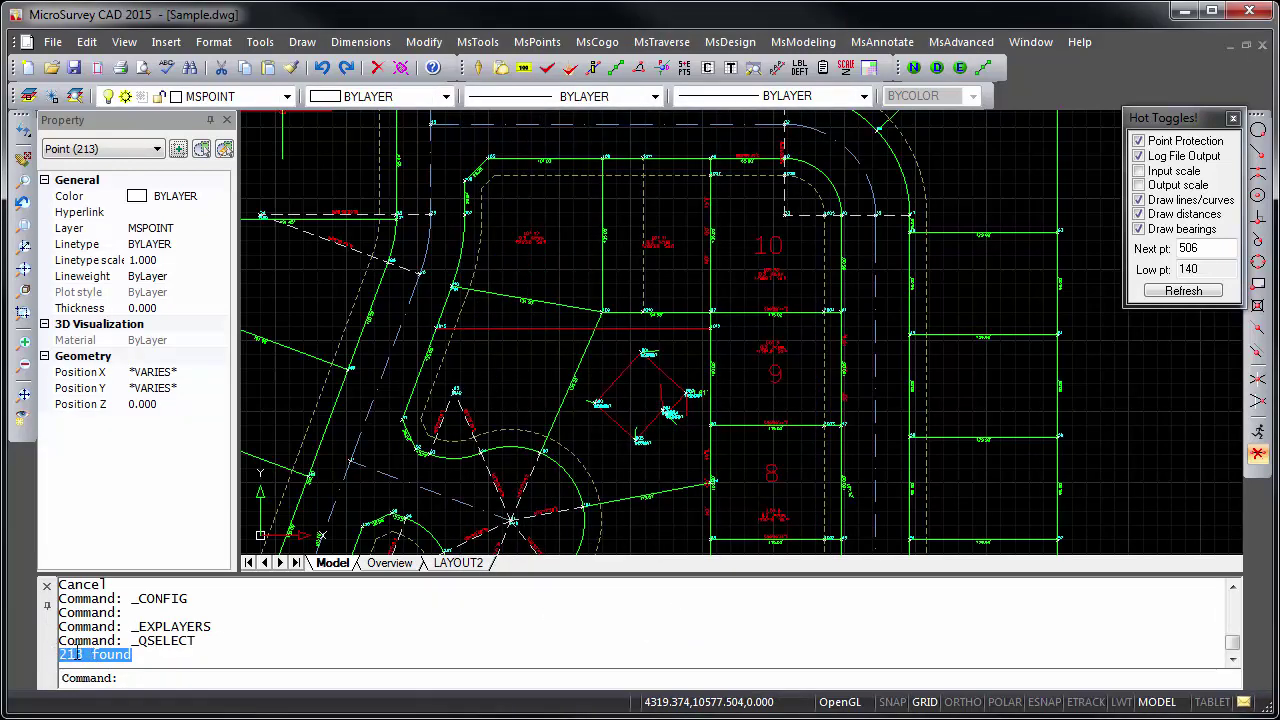
left_click(160, 656)
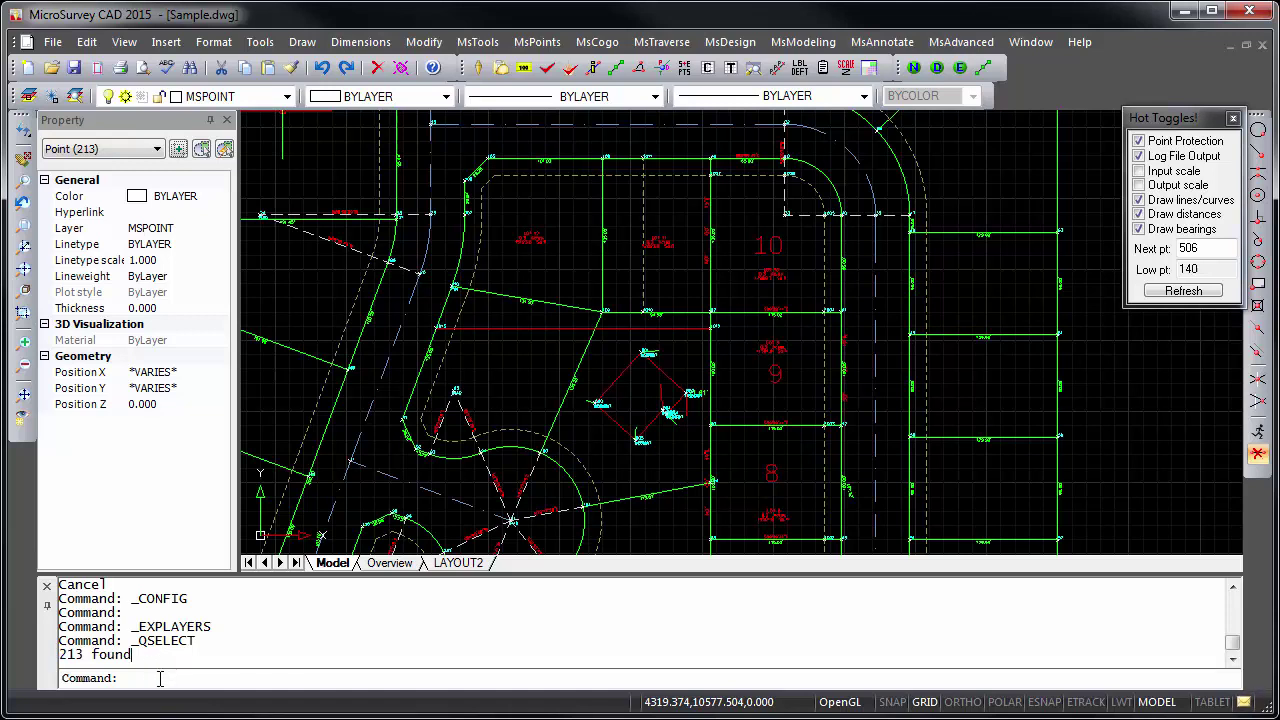
Clear the selection and start View > 3D Orbit > Constrained X Orbit.
key("Escape")
key("Escape")
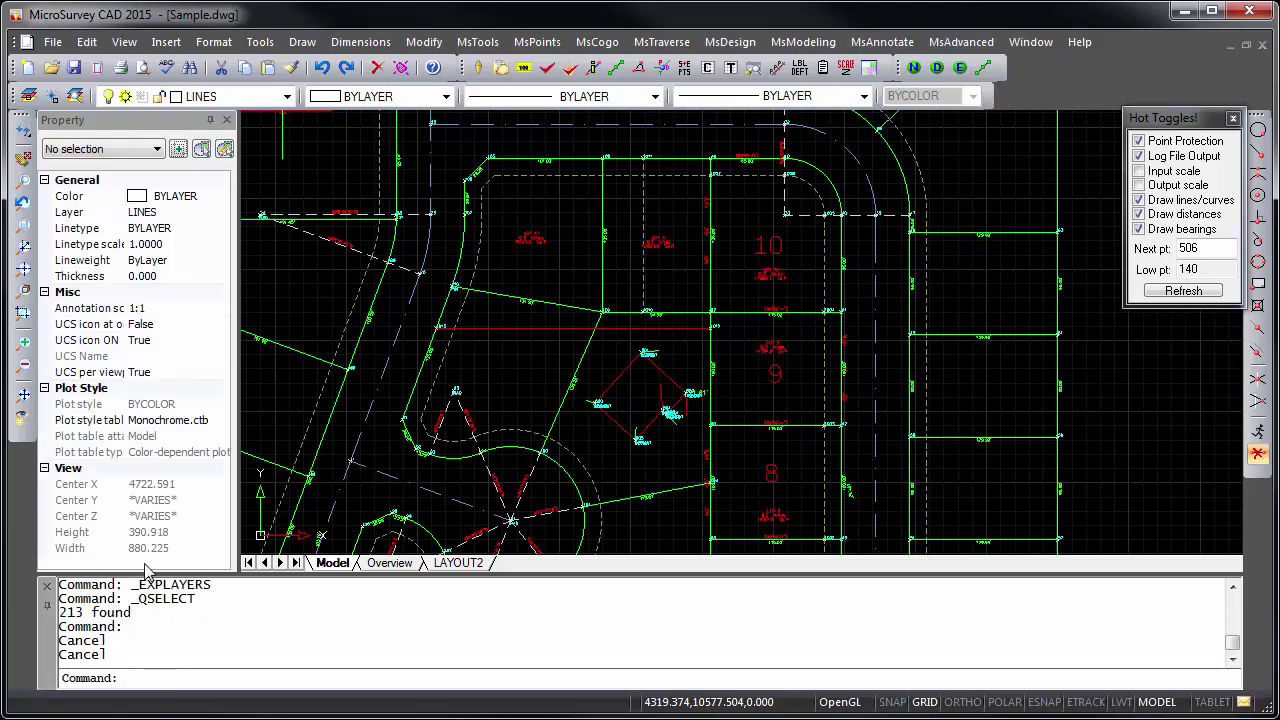
left_click(258, 42)
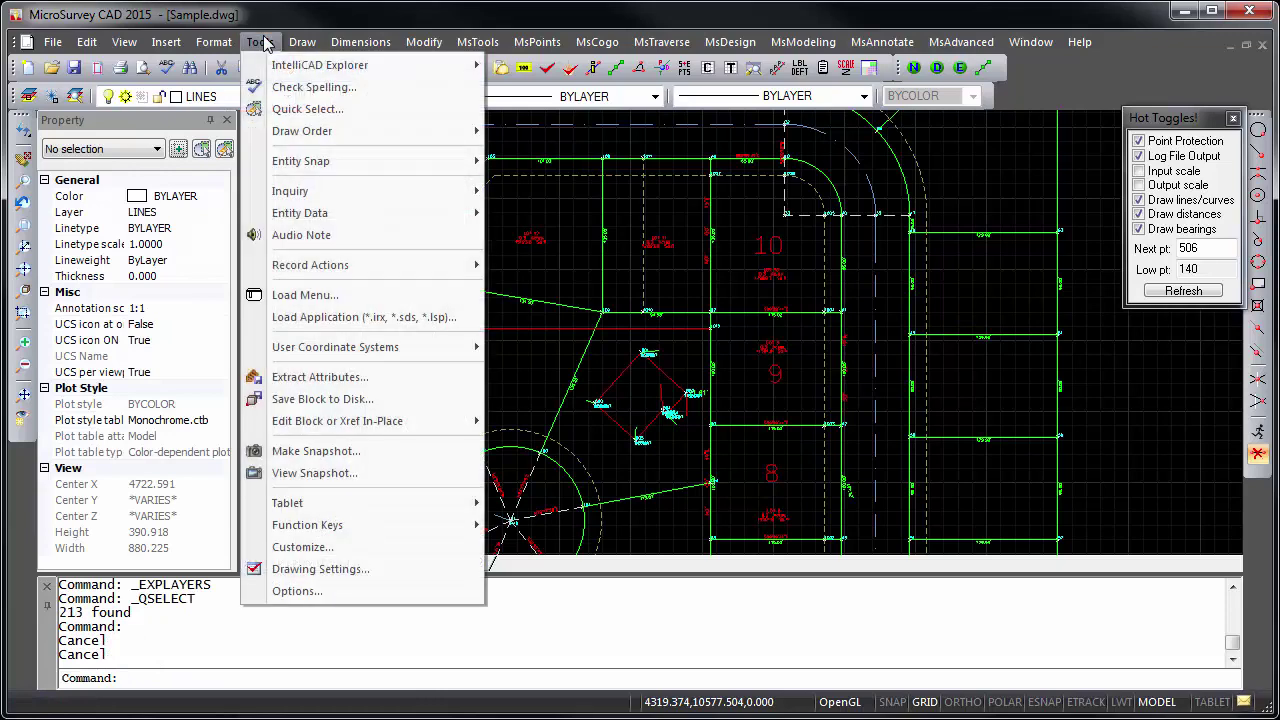
mouse_move(358, 142)
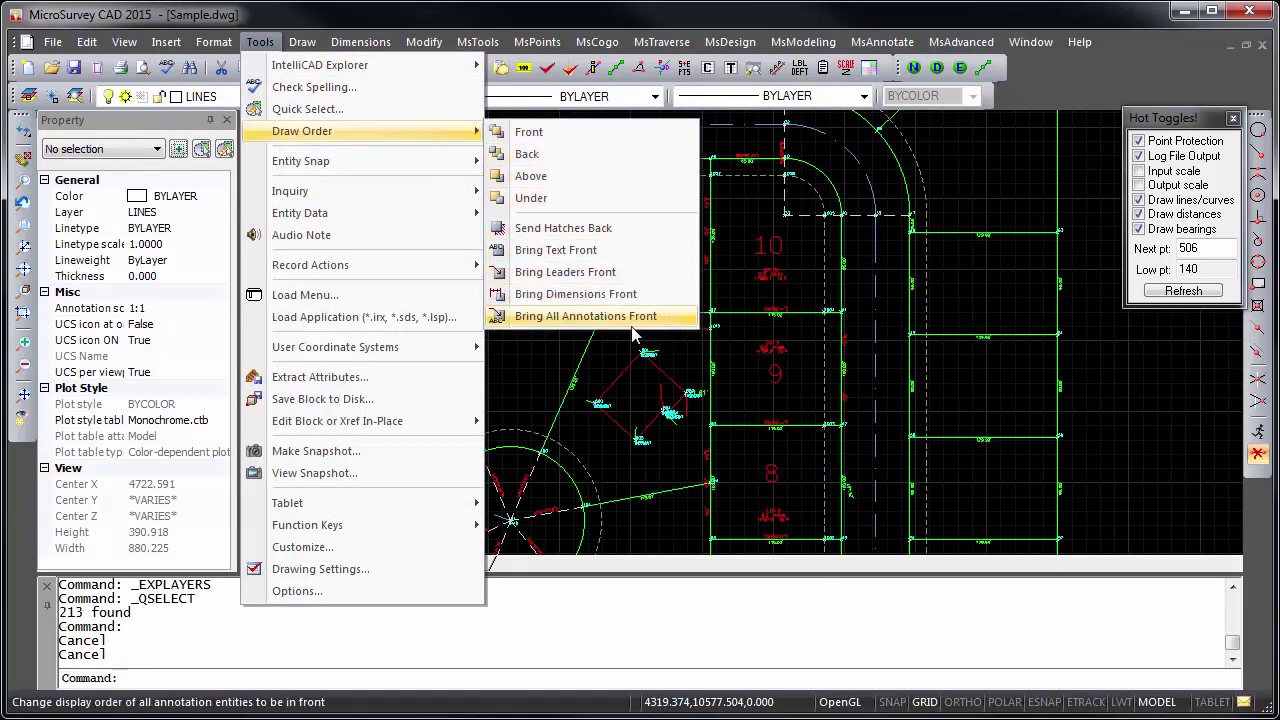
mouse_move(476, 426)
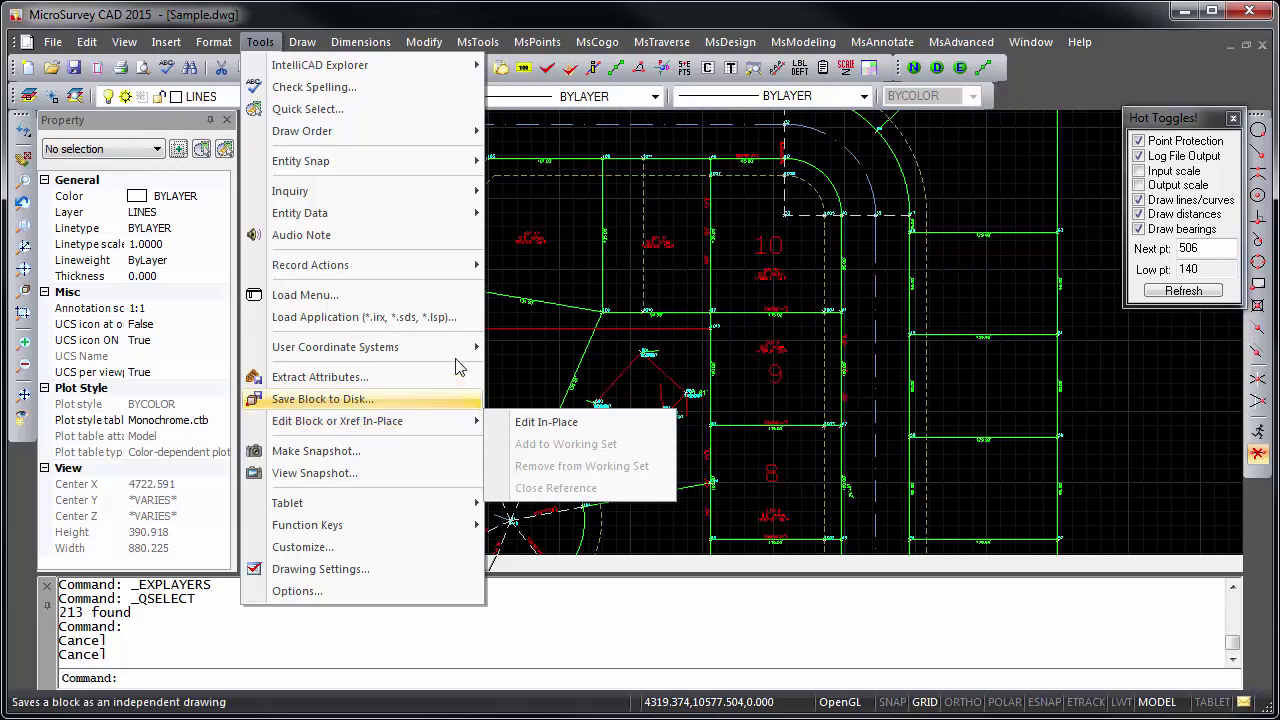
mouse_move(128, 48)
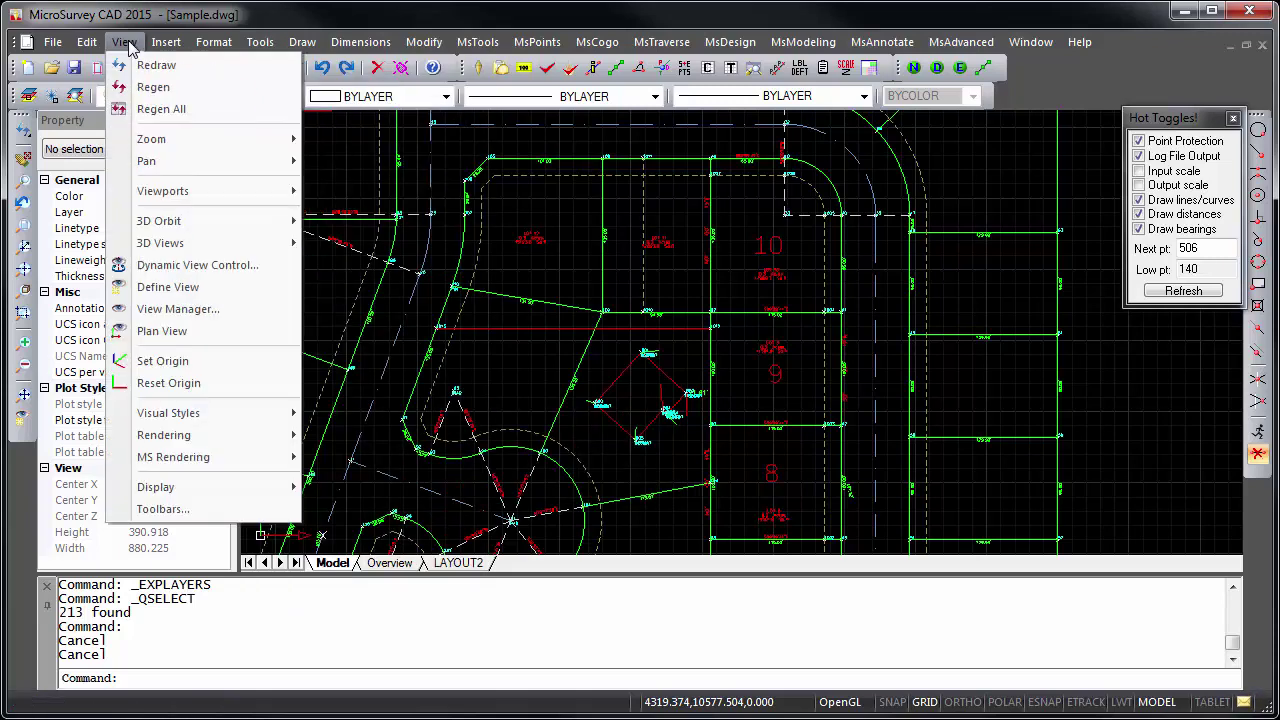
mouse_move(223, 220)
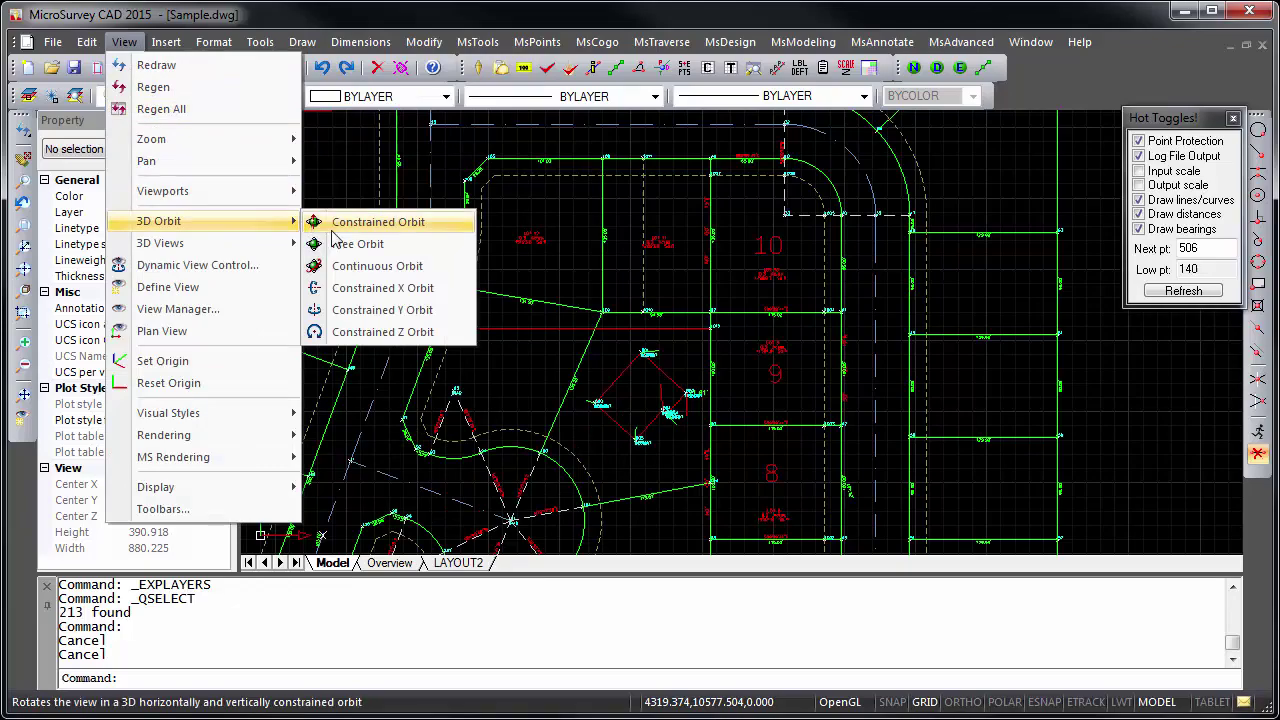
left_click(390, 288)
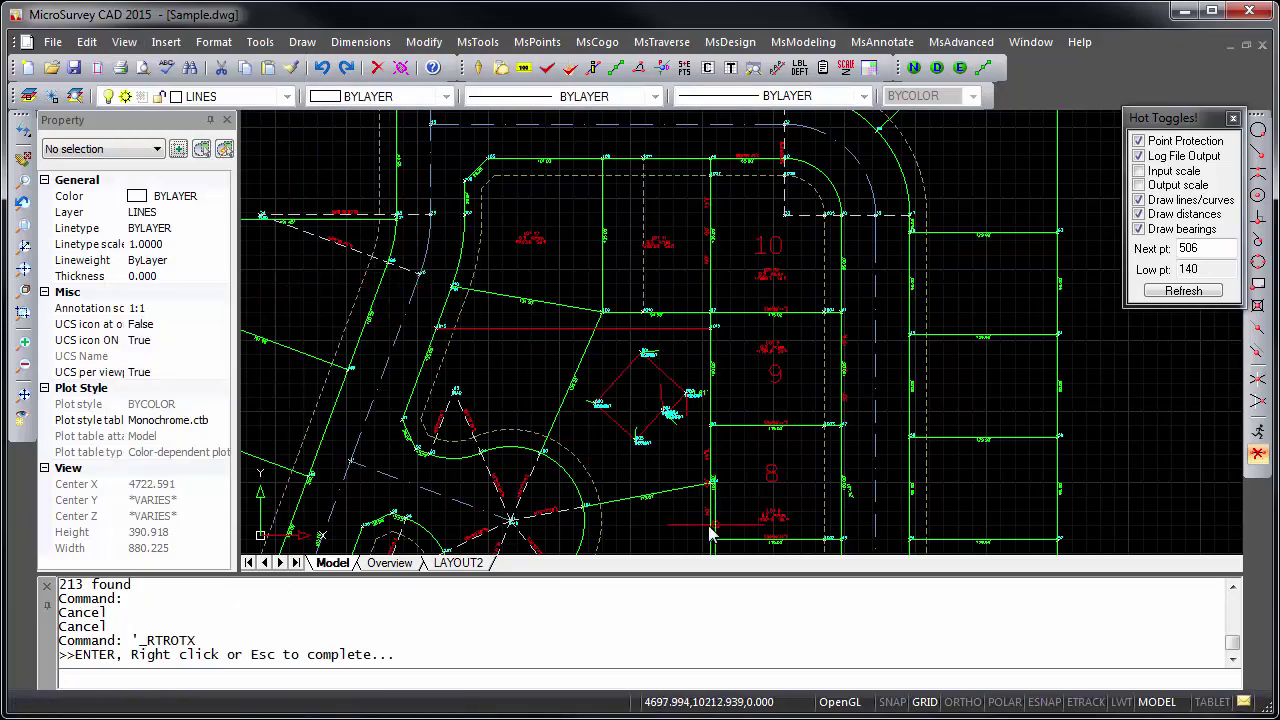